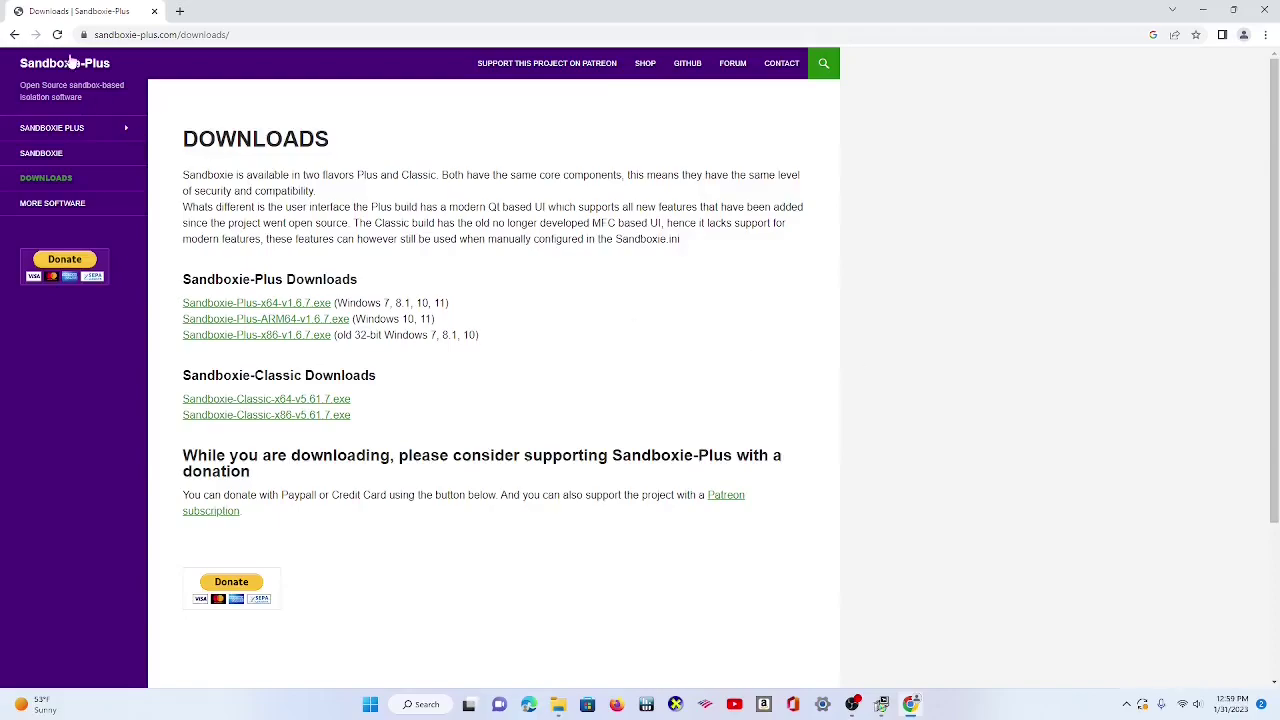
- Download Sandboxie-Plus-x64-v1.6.7.exe from the Sandboxie-Plus downloads page and open it from Chrome
click(260, 36)
click(310, 30)
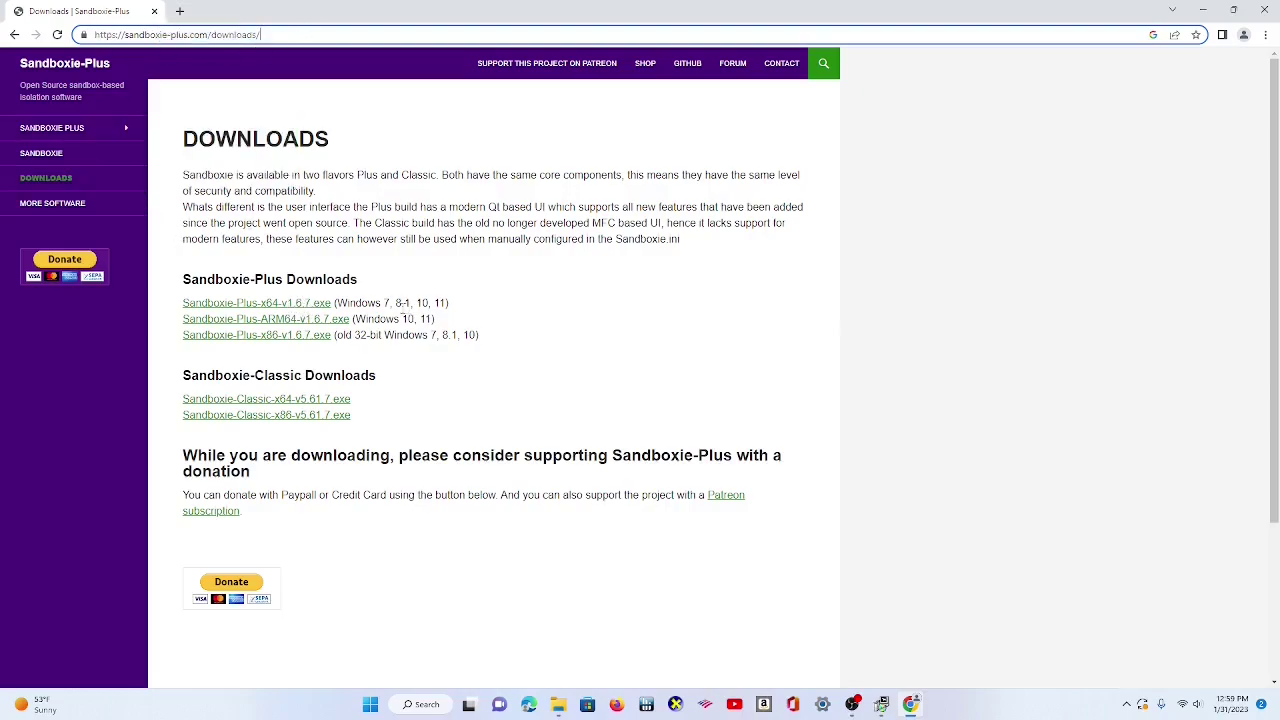
click(447, 302)
drag(447, 302, 183, 302)
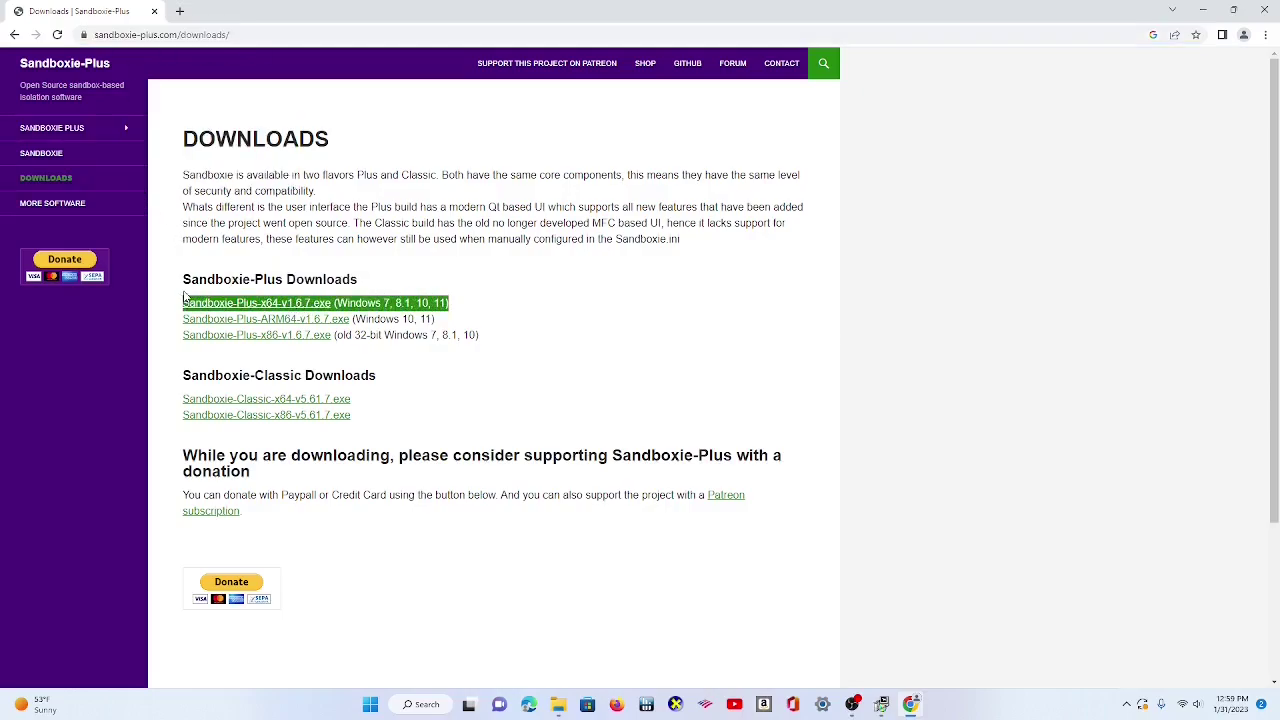
click(346, 300)
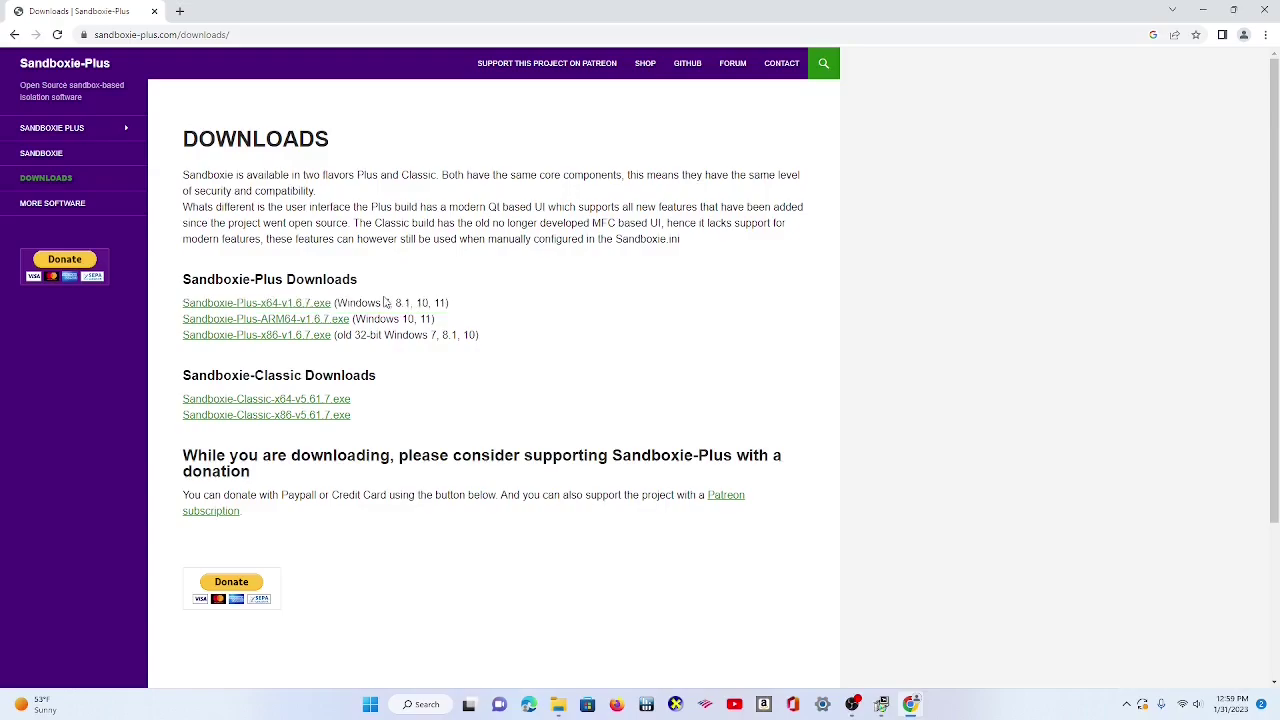
click(222, 305)
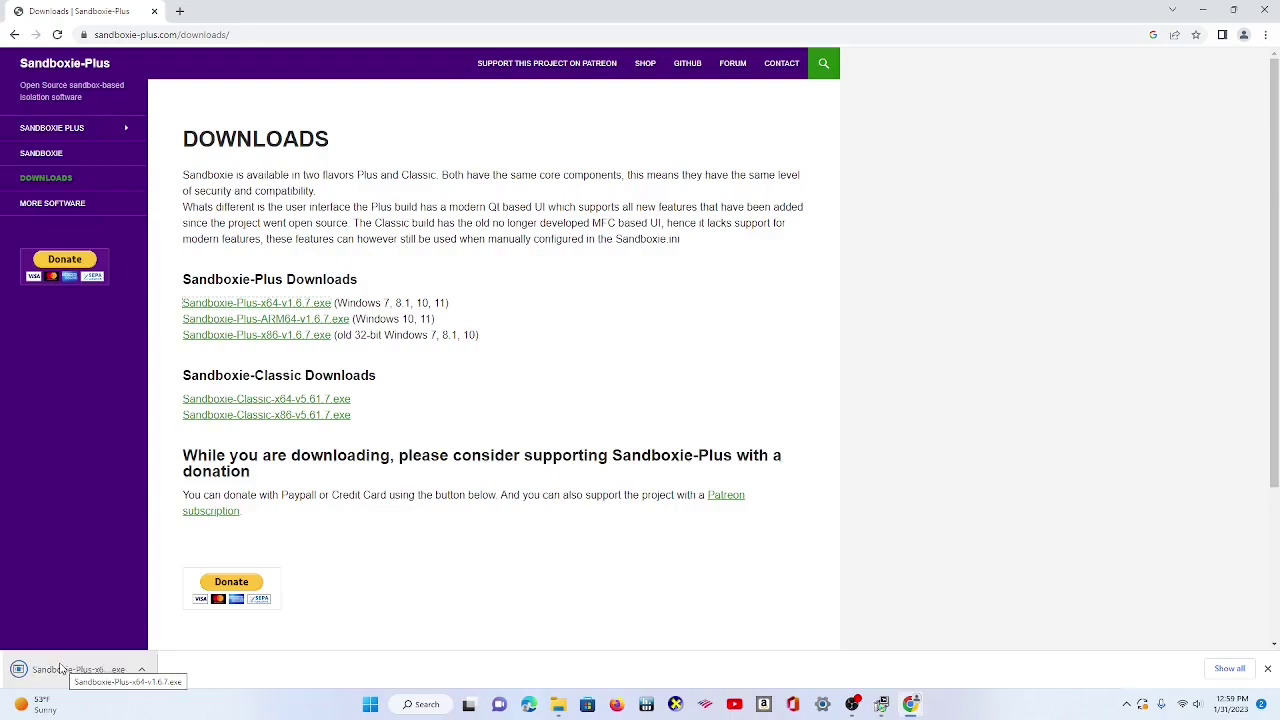
click(64, 667)
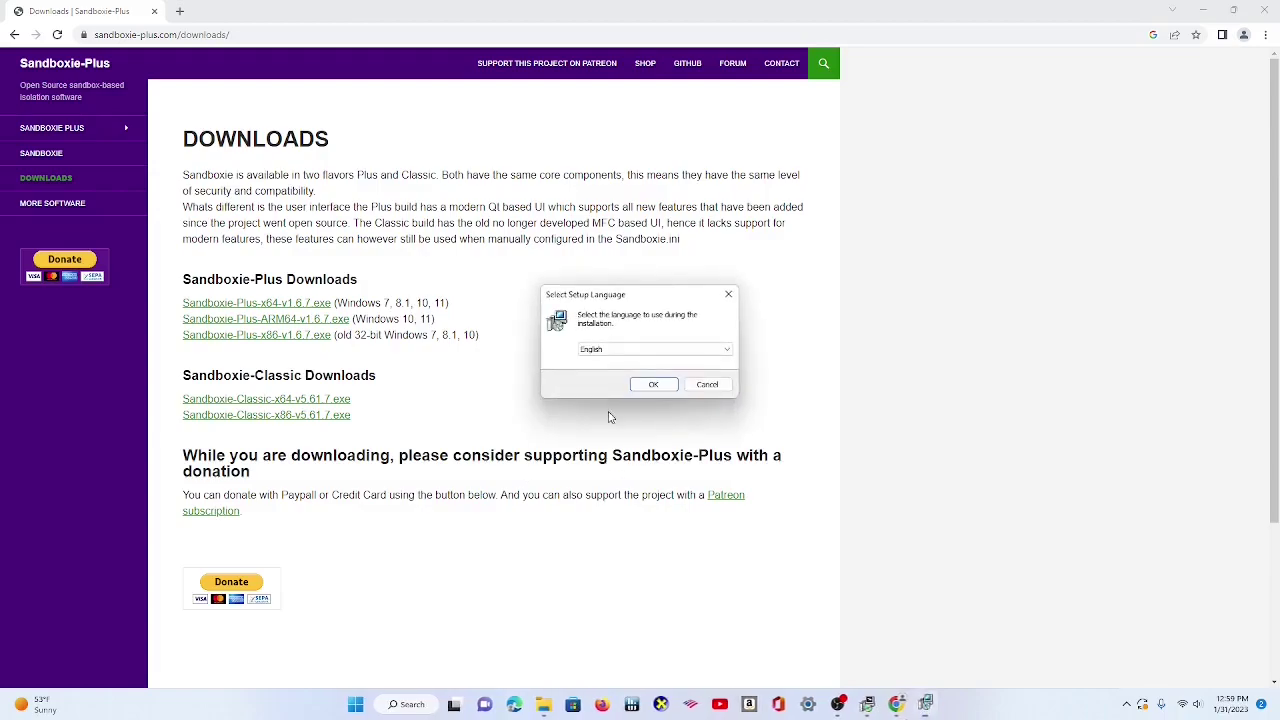
- Choose English as the setup language and accept the license agreement
click(660, 387)
click(555, 417)
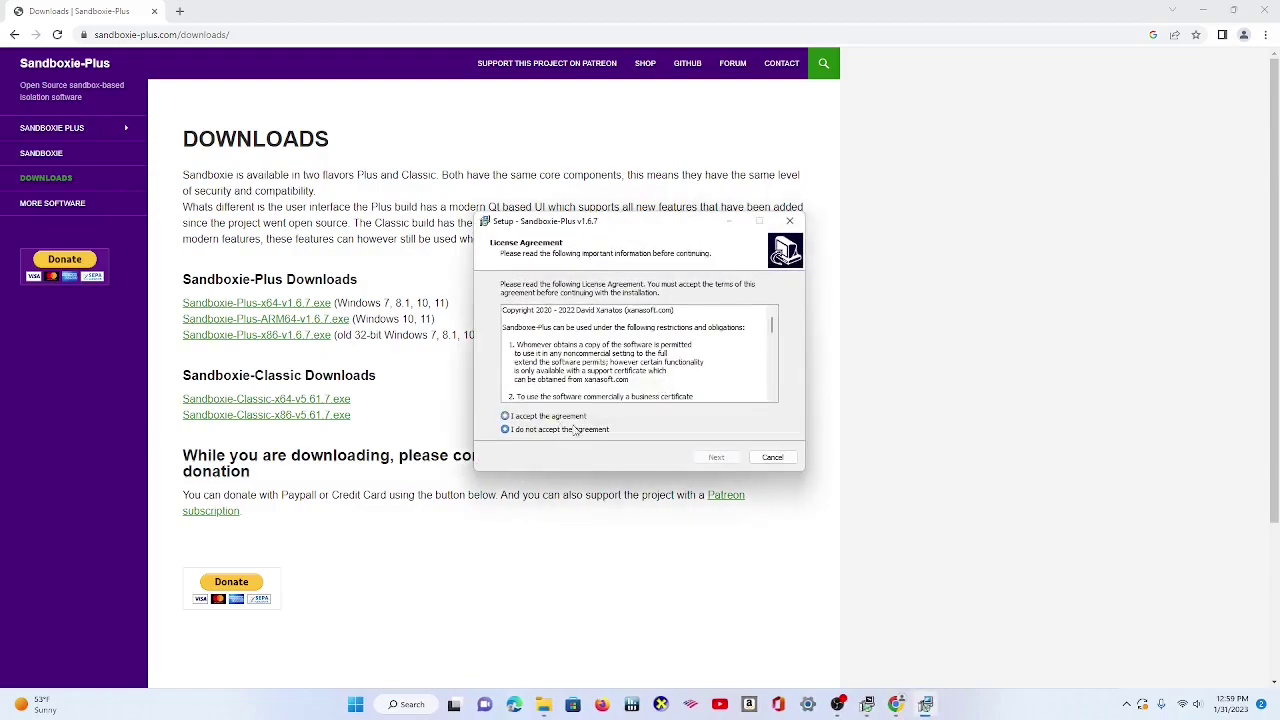
click(733, 460)
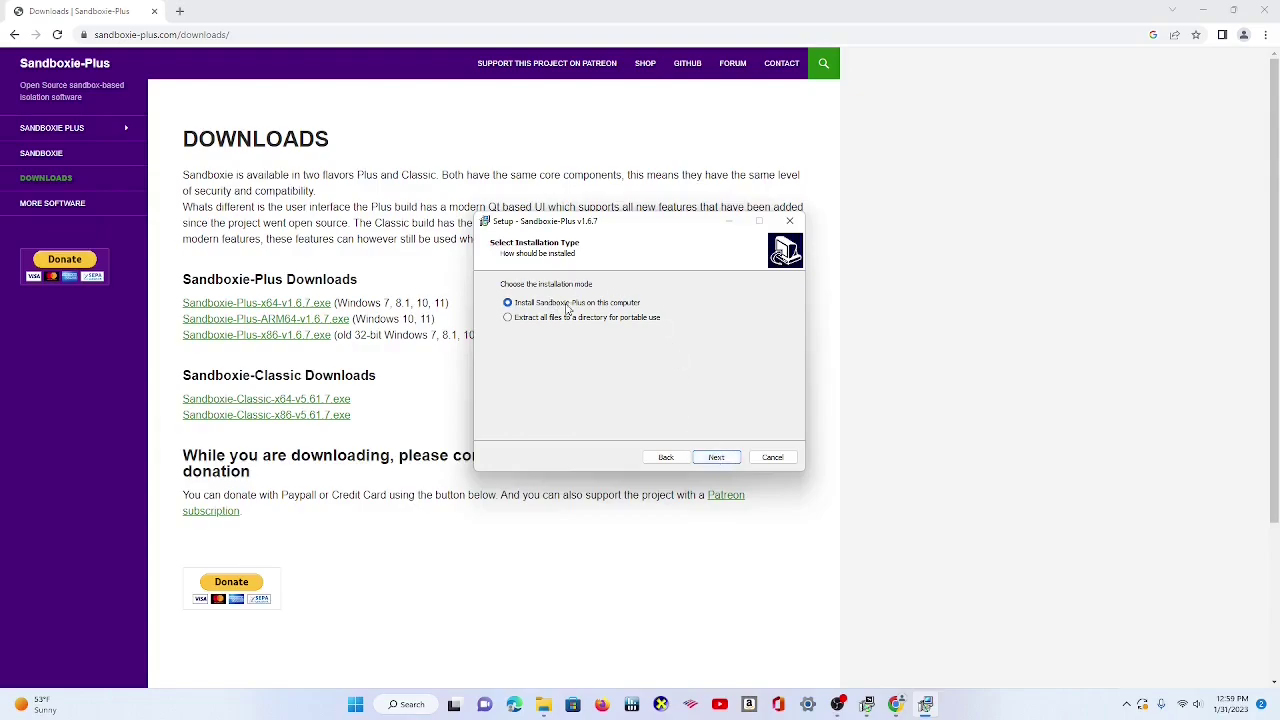
- Install with the default folder, Start Menu folder and tasks, then finish and launch Sandboxie-Plus
click(712, 457)
click(714, 457)
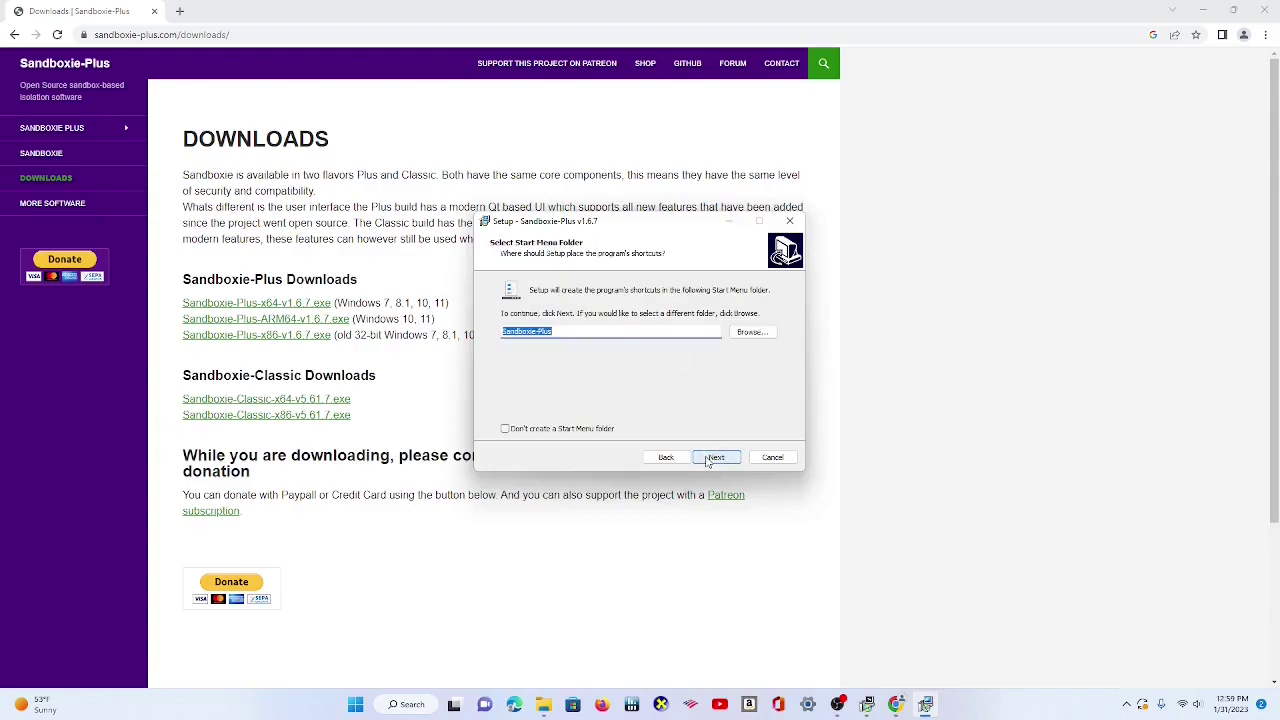
click(709, 459)
click(712, 459)
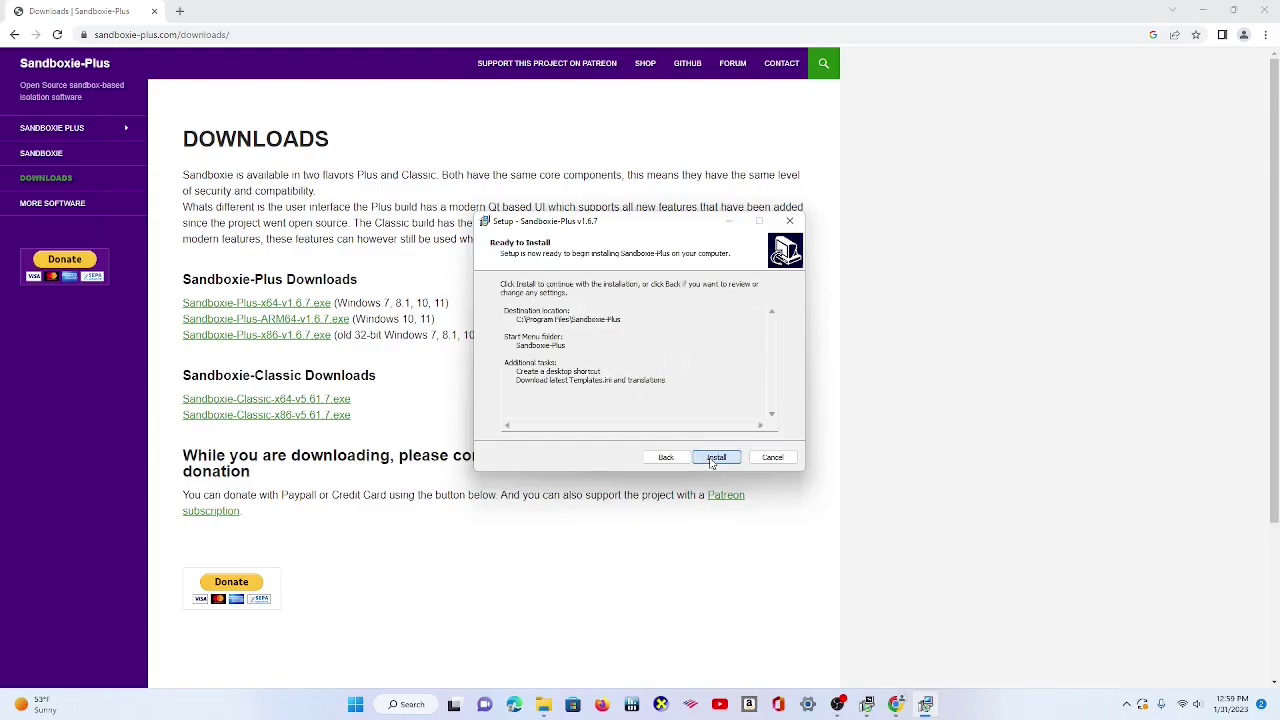
click(714, 458)
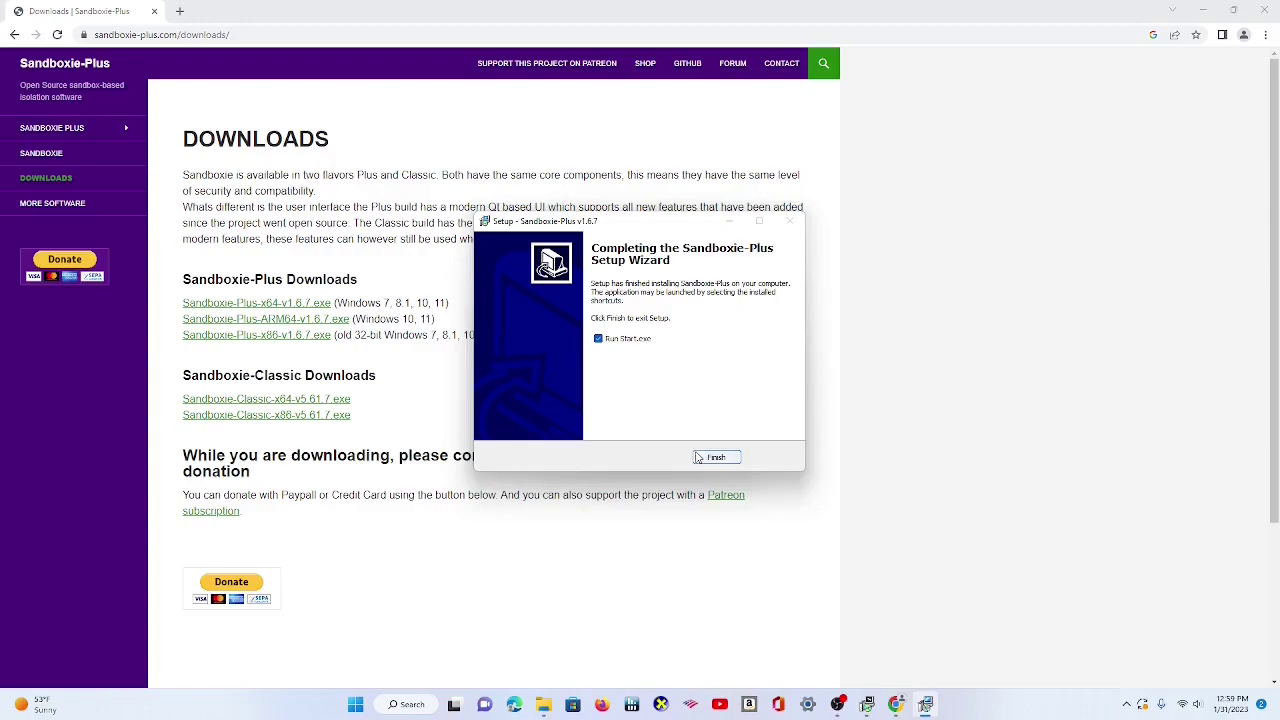
click(712, 457)
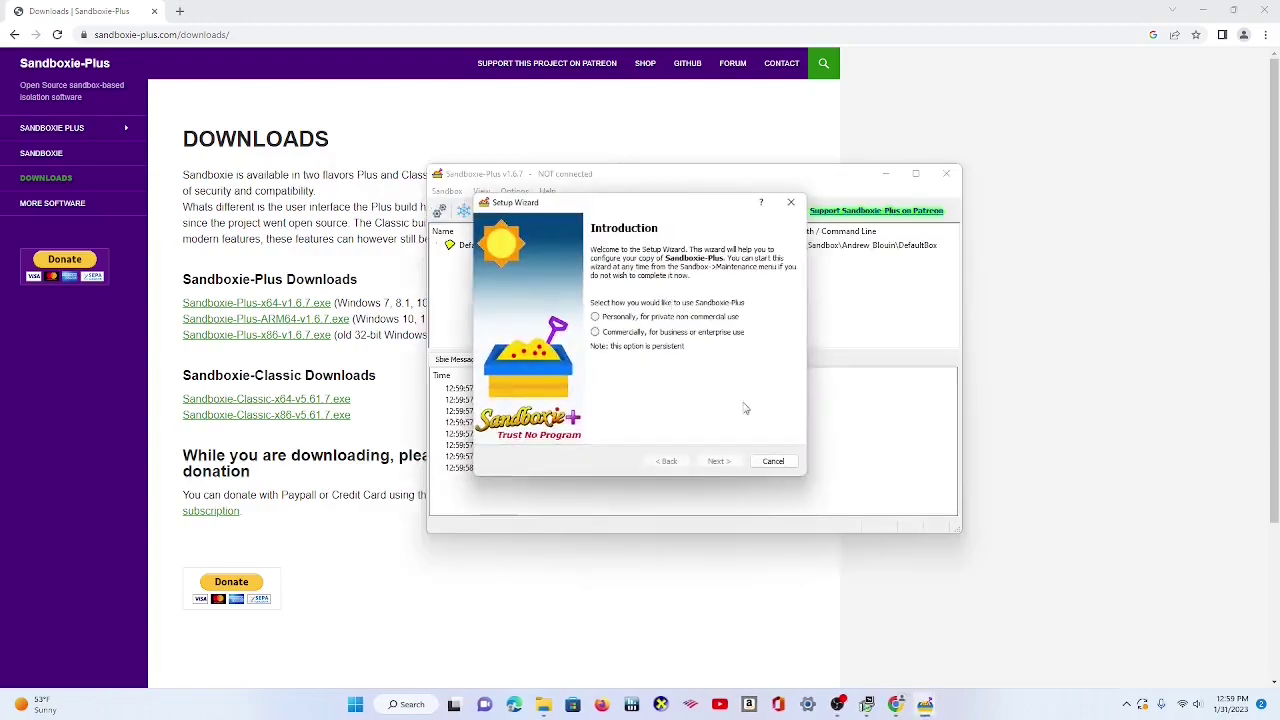
- Cancel the Setup Wizard, confirm Global Settings, and create a new sandbox named 'My Account'
click(767, 464)
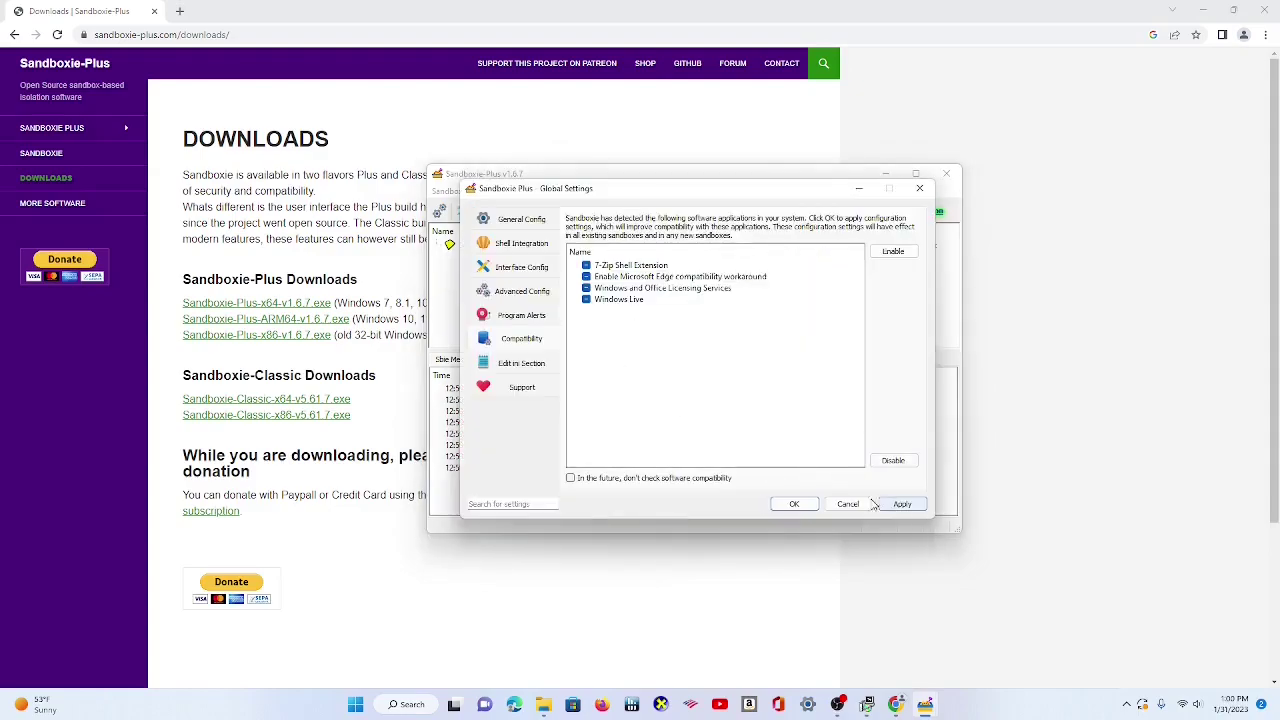
click(813, 504)
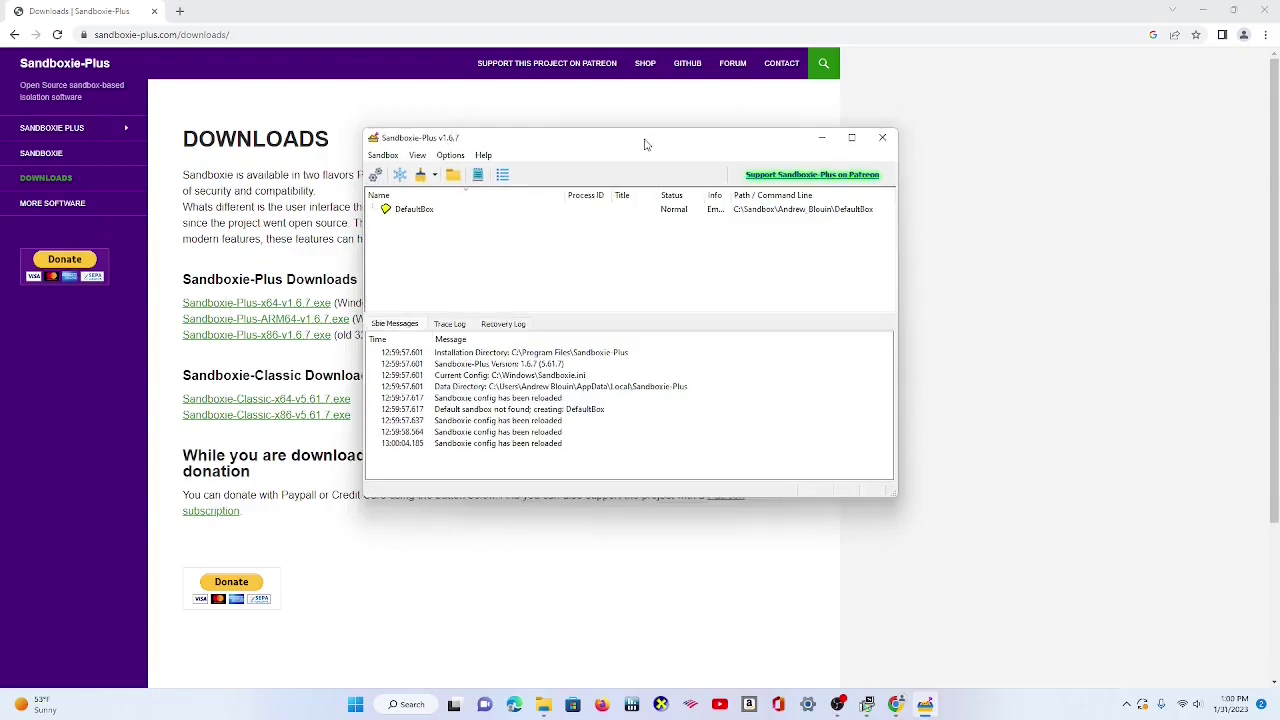
right_click(429, 229)
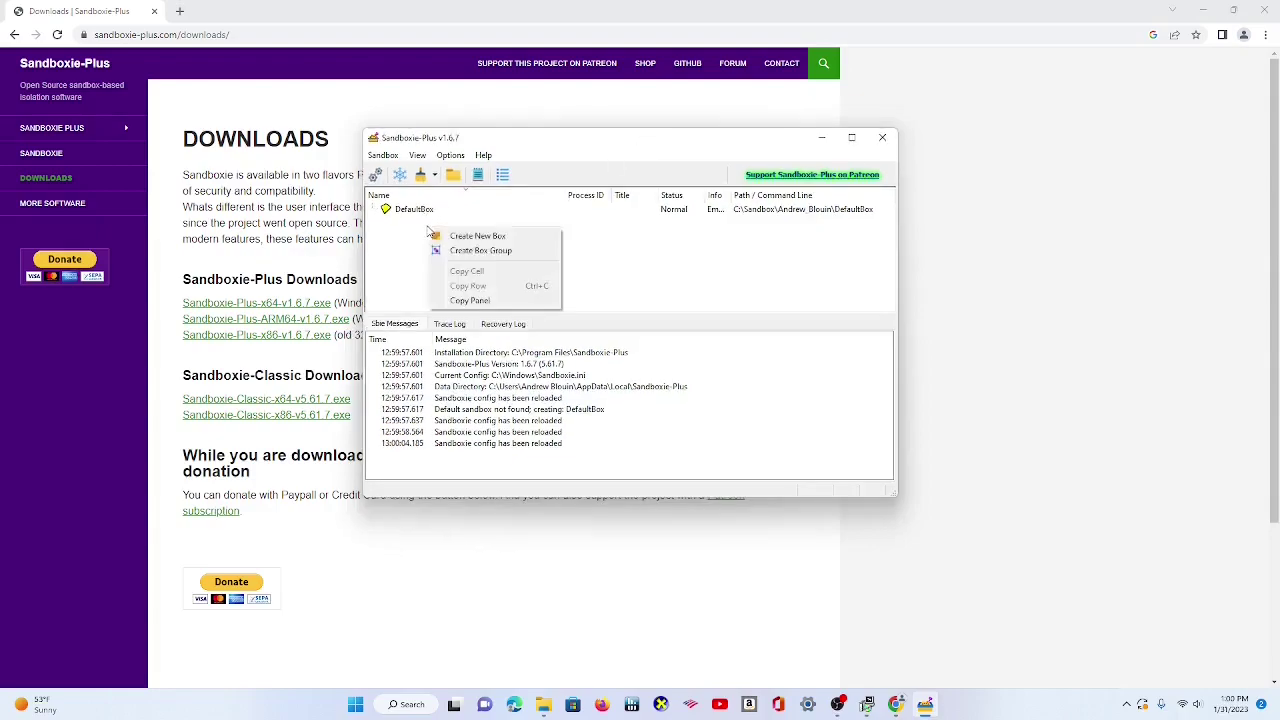
click(494, 237)
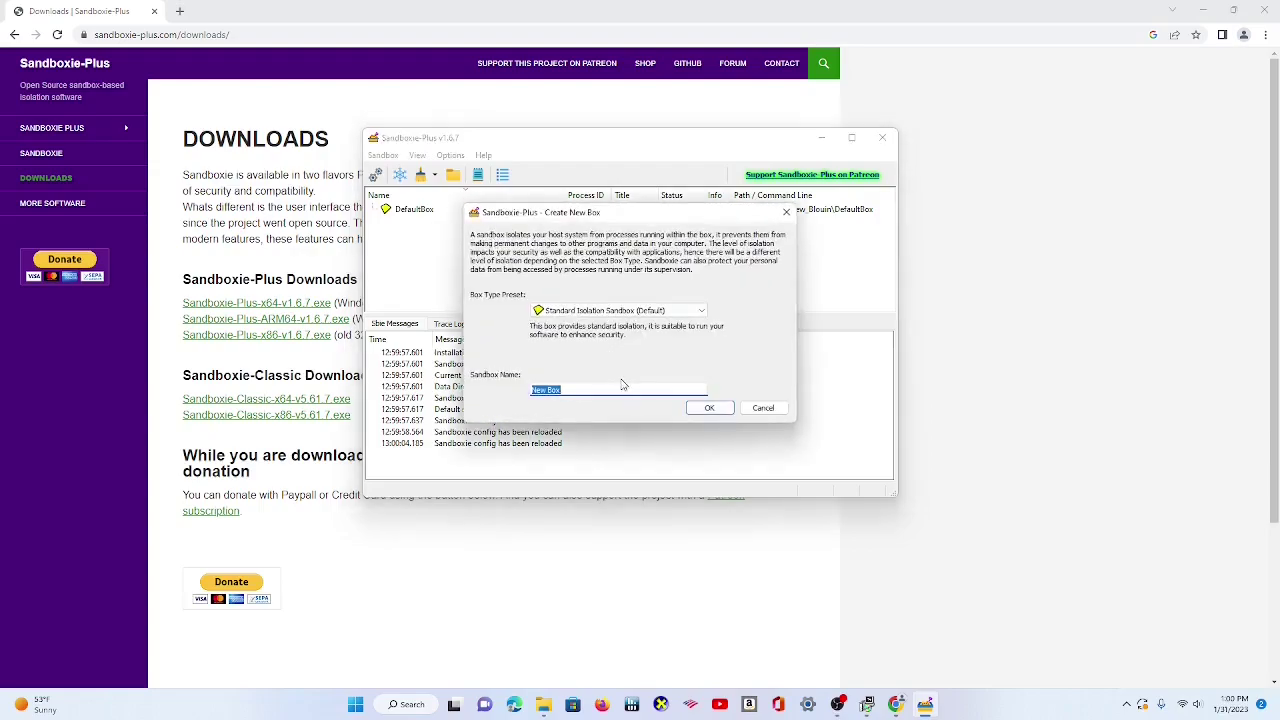
text(My Account)
click(707, 408)
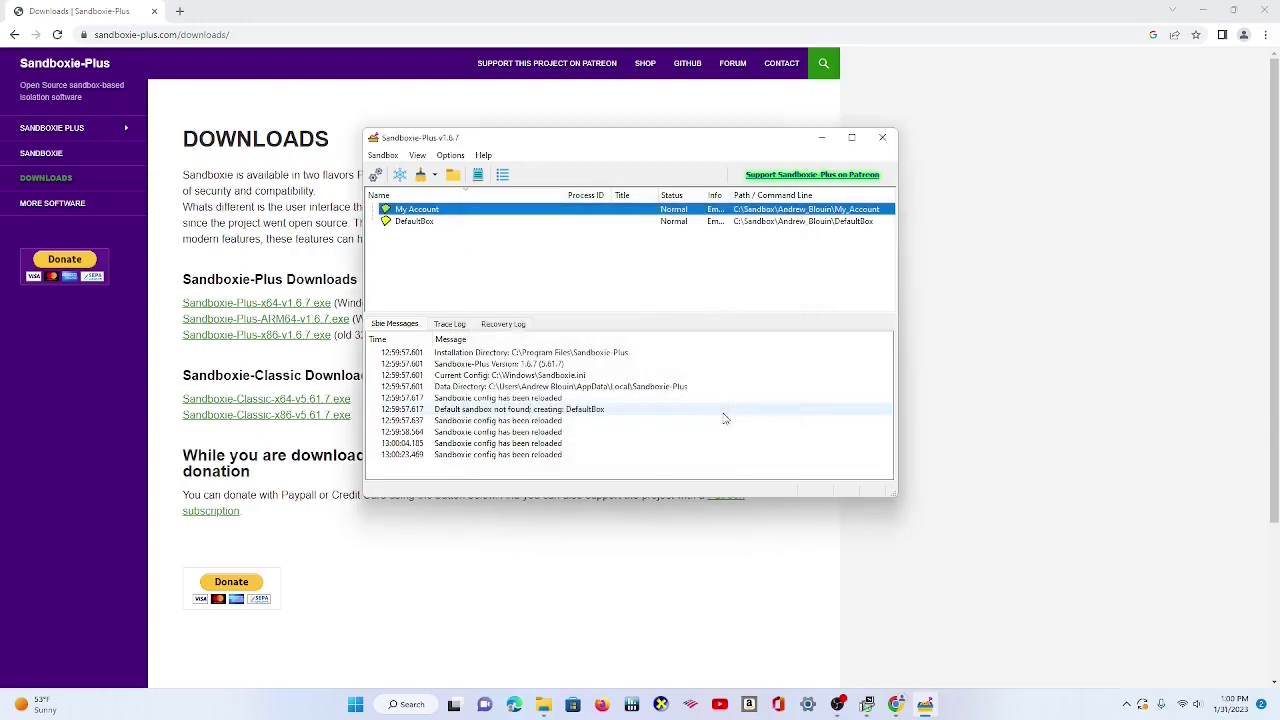
- Open Rename Sandbox for My Account and cancel, keeping the name unchanged
right_click(408, 211)
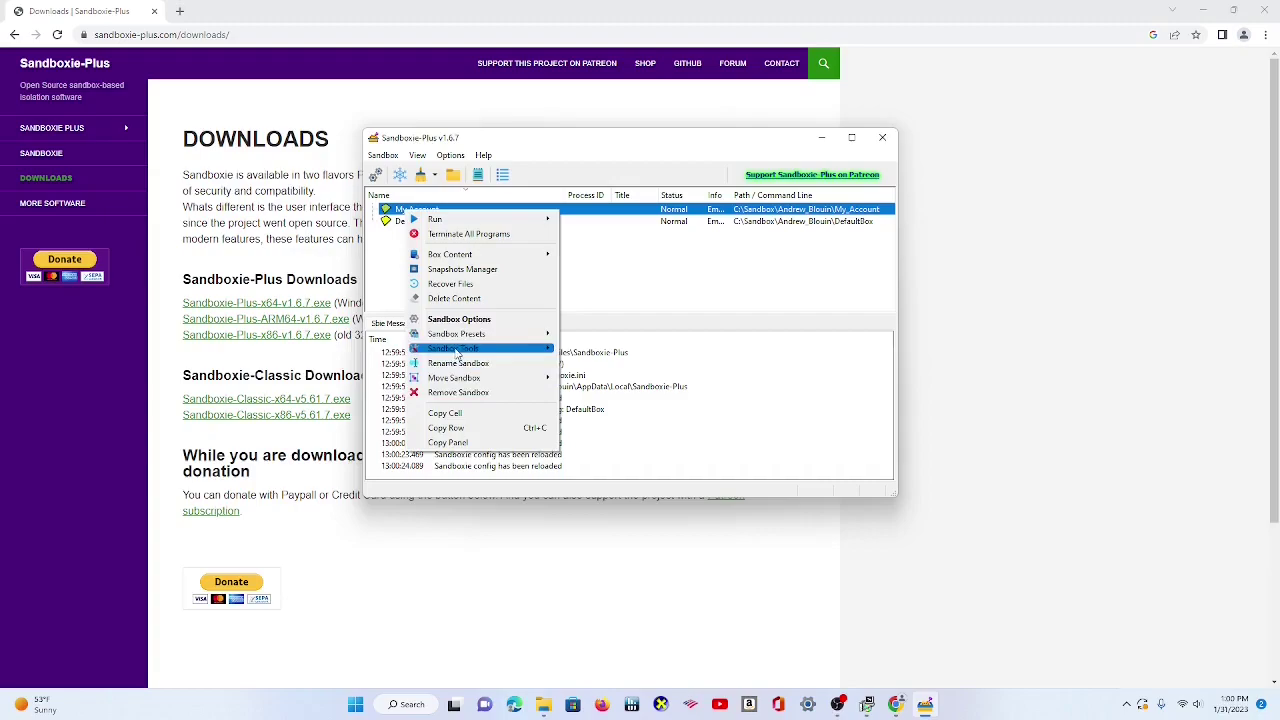
click(458, 363)
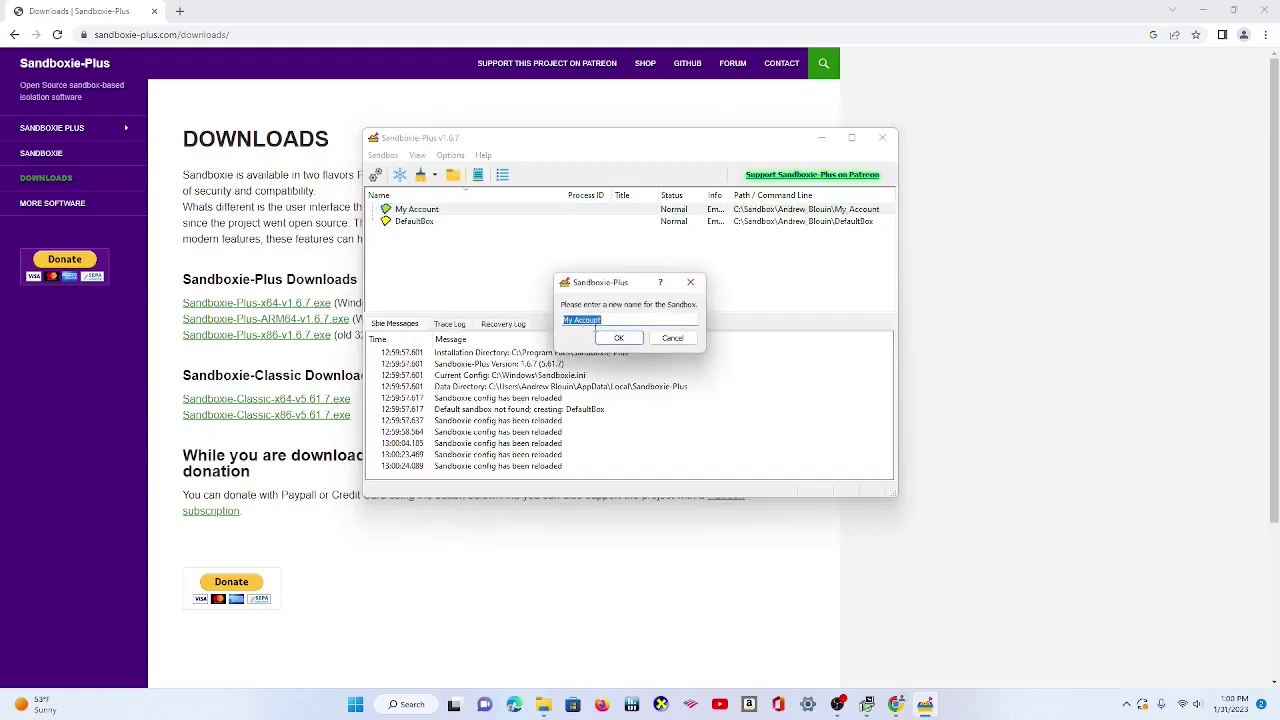
click(670, 339)
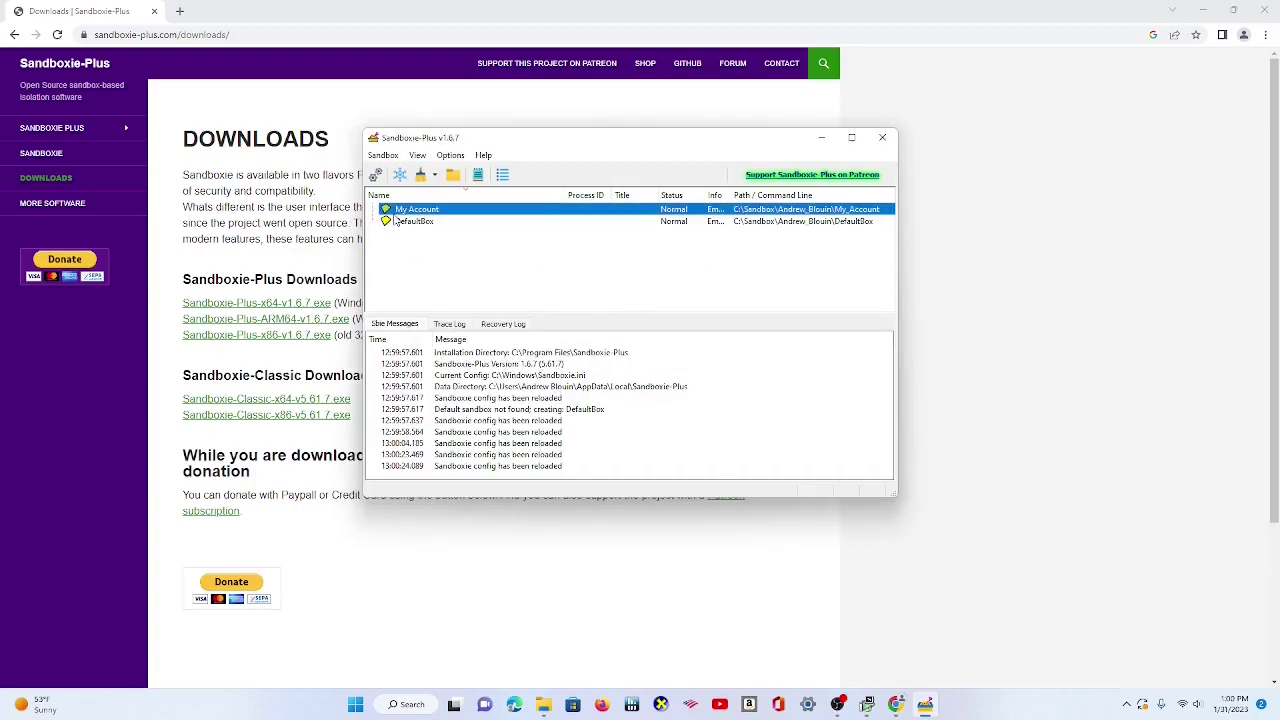
- Choose Run > Run Program on the My Account sandbox
right_click(398, 212)
mouse_move(455, 258)
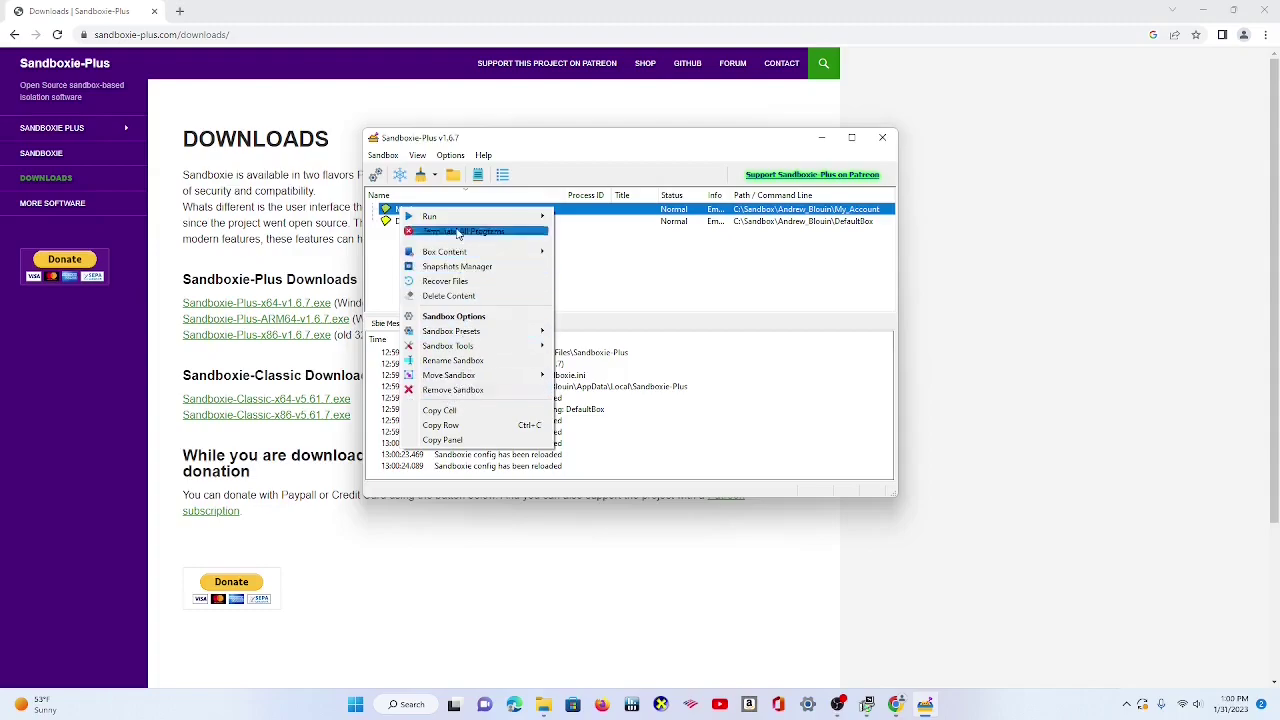
mouse_move(460, 218)
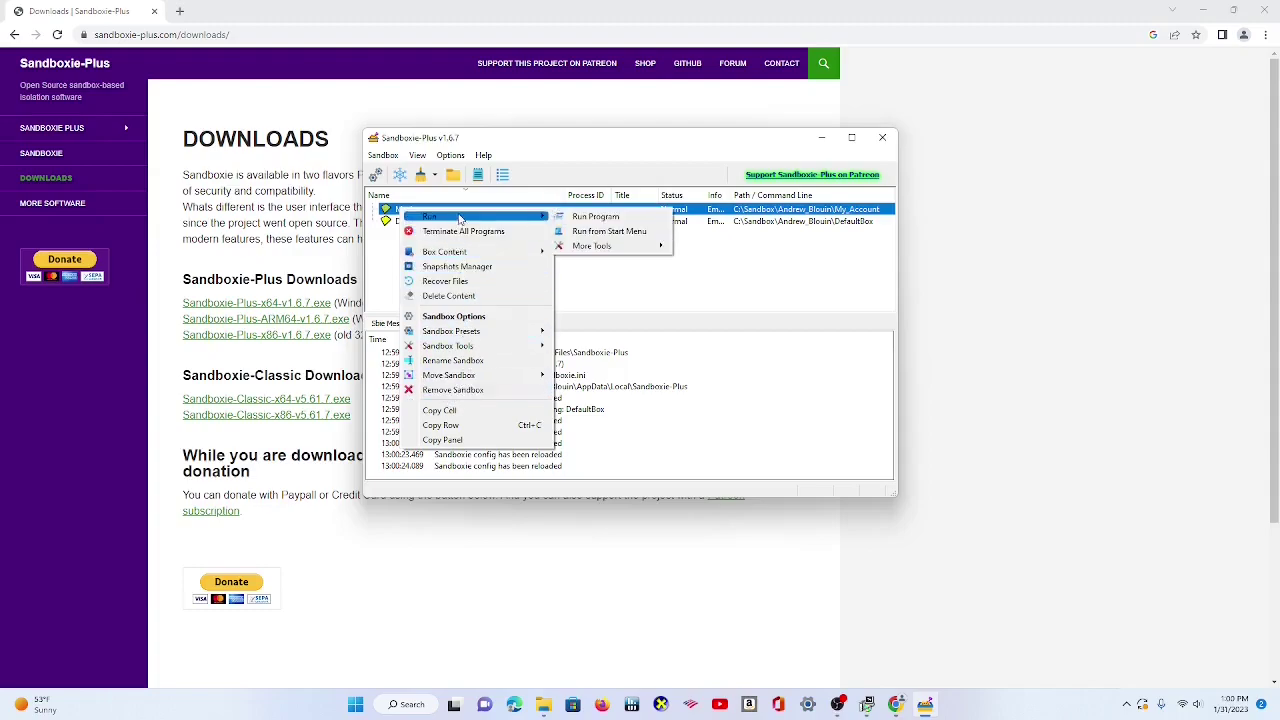
click(608, 218)
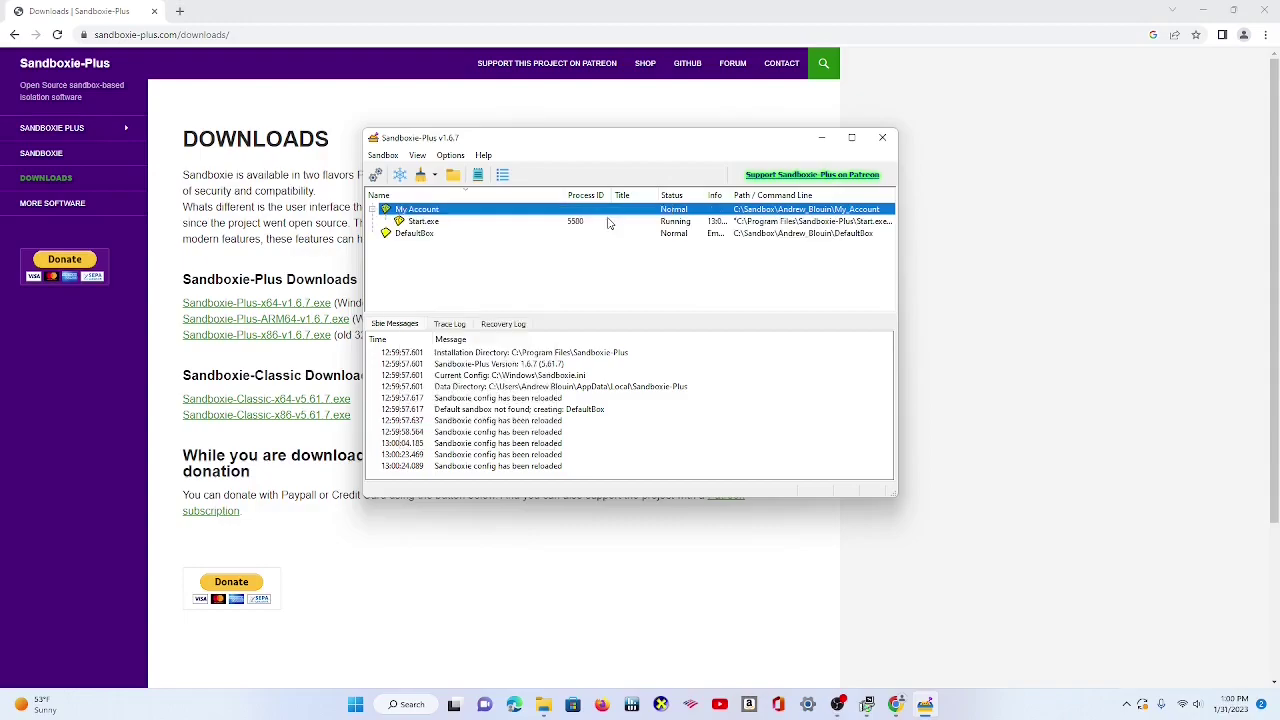
- Browse to C:\Program Files (x86)\Steam and pick steam.exe as the program to run
click(318, 171)
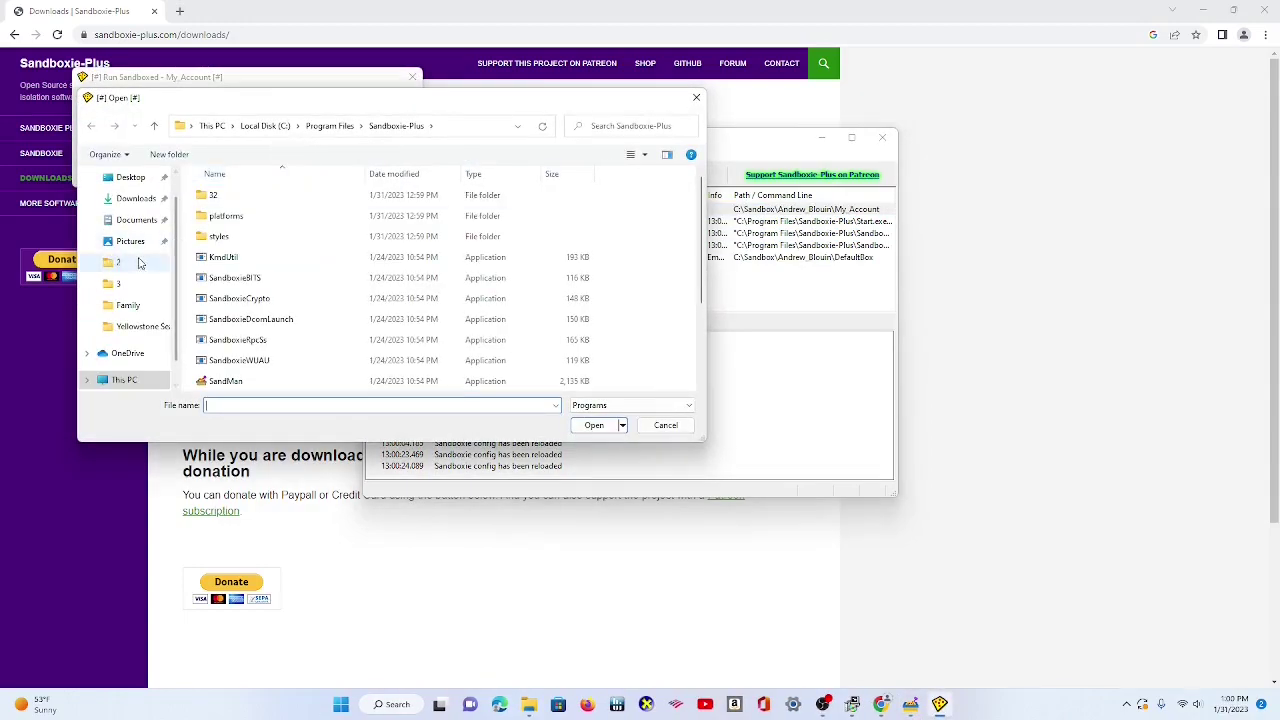
scroll(134, 266, down, 2)
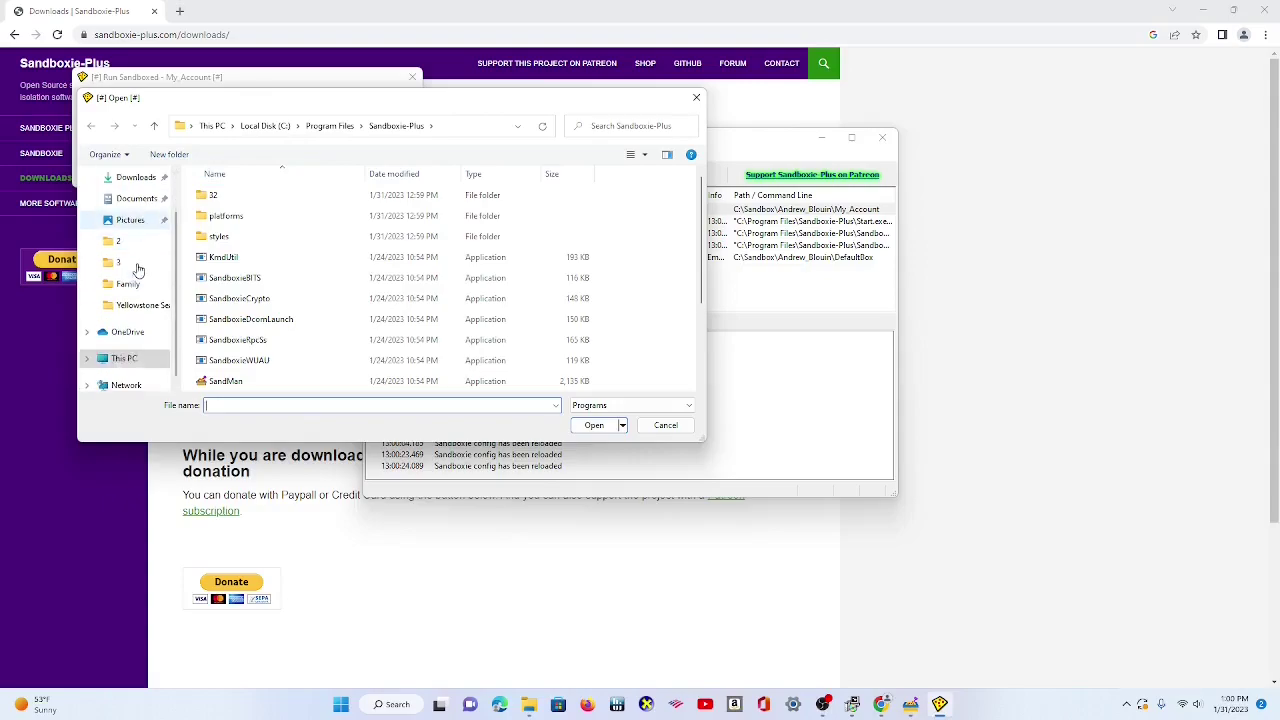
click(96, 339)
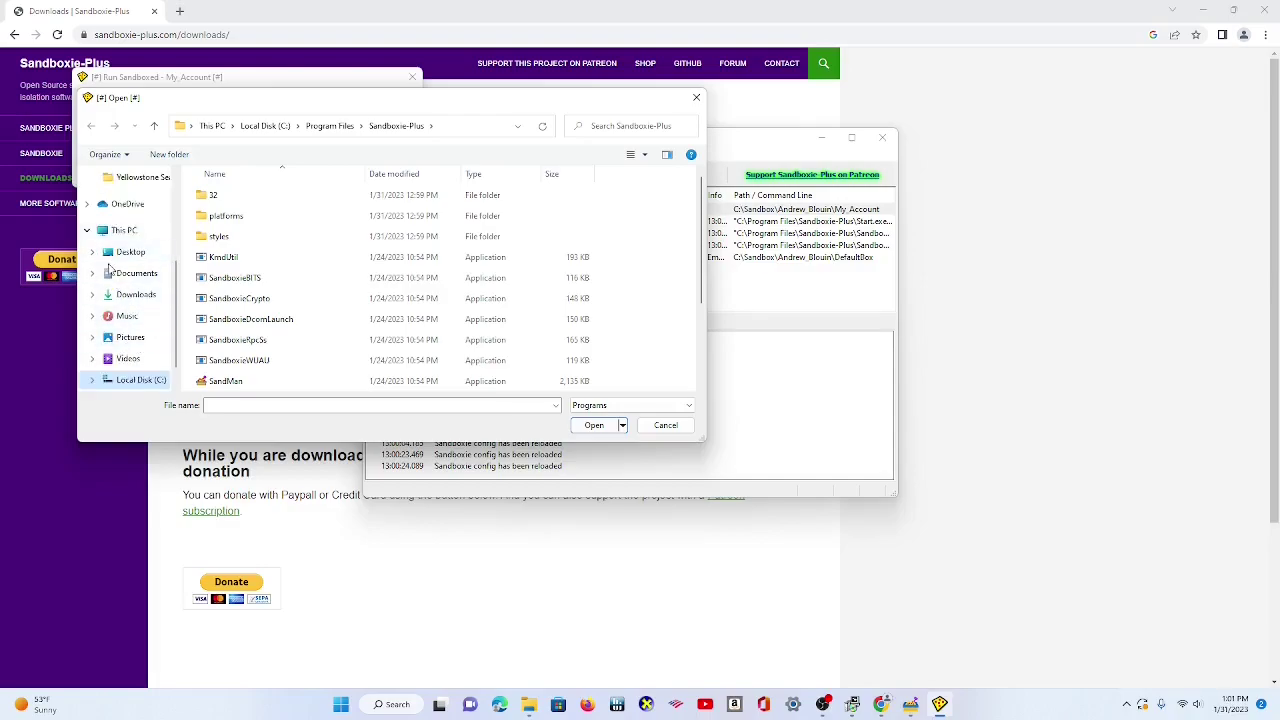
scroll(152, 338, down, 1)
click(131, 333)
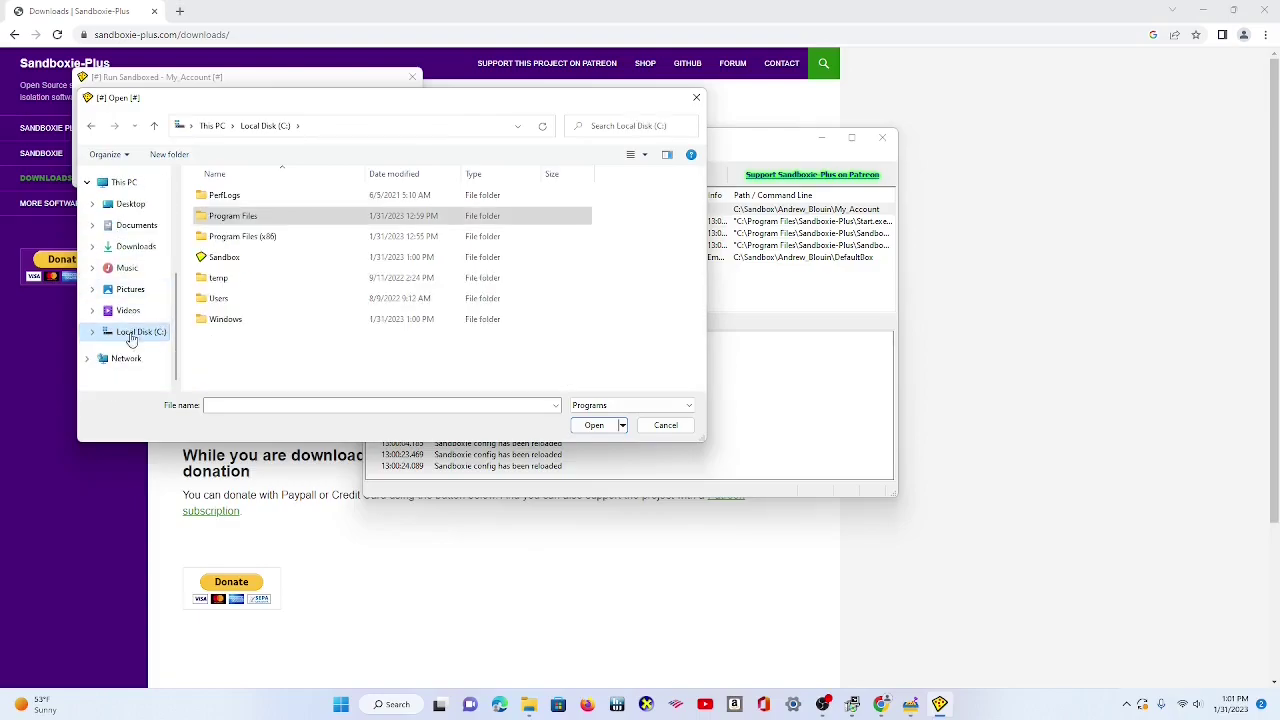
double_click(245, 236)
scroll(251, 281, down, 3)
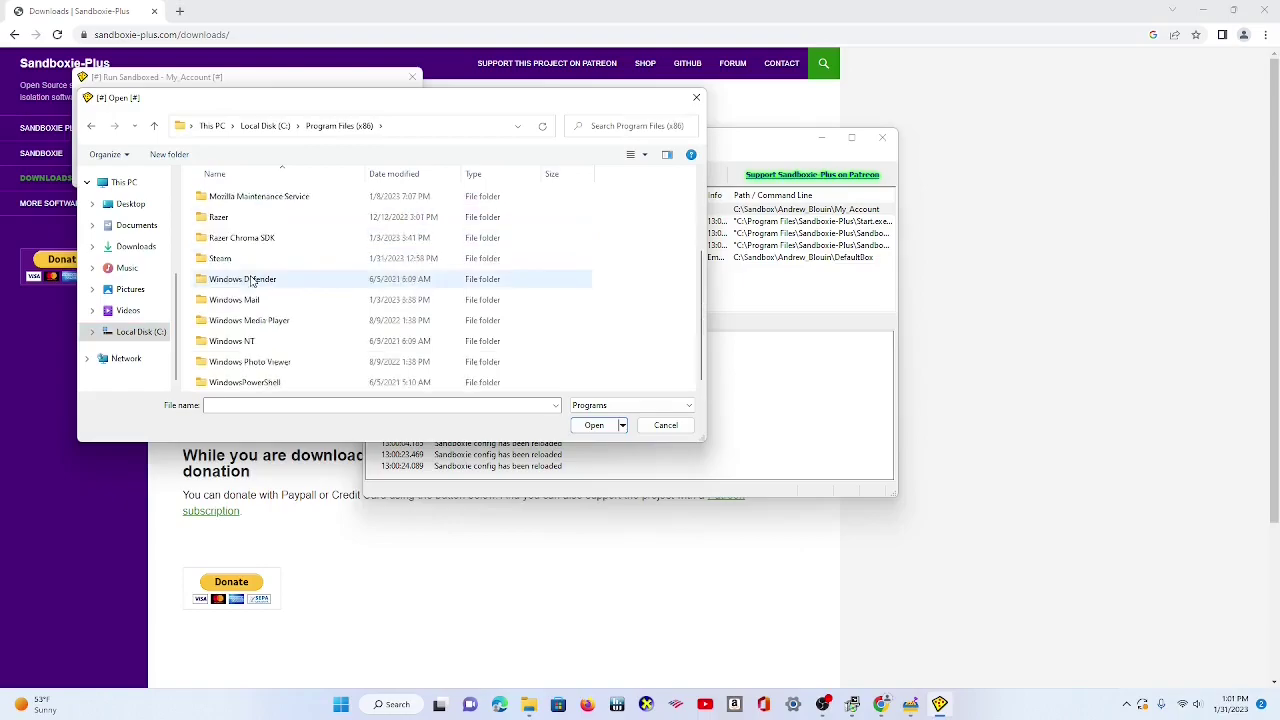
double_click(246, 259)
scroll(246, 265, down, 5)
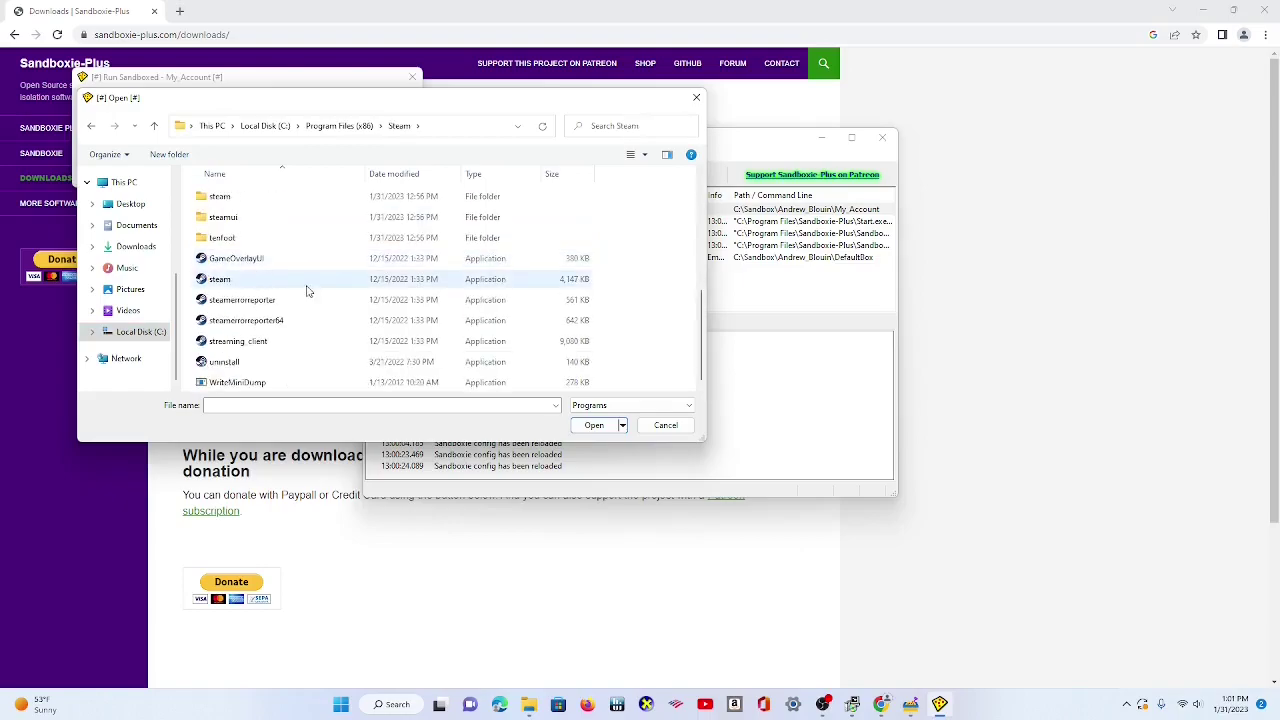
double_click(215, 284)
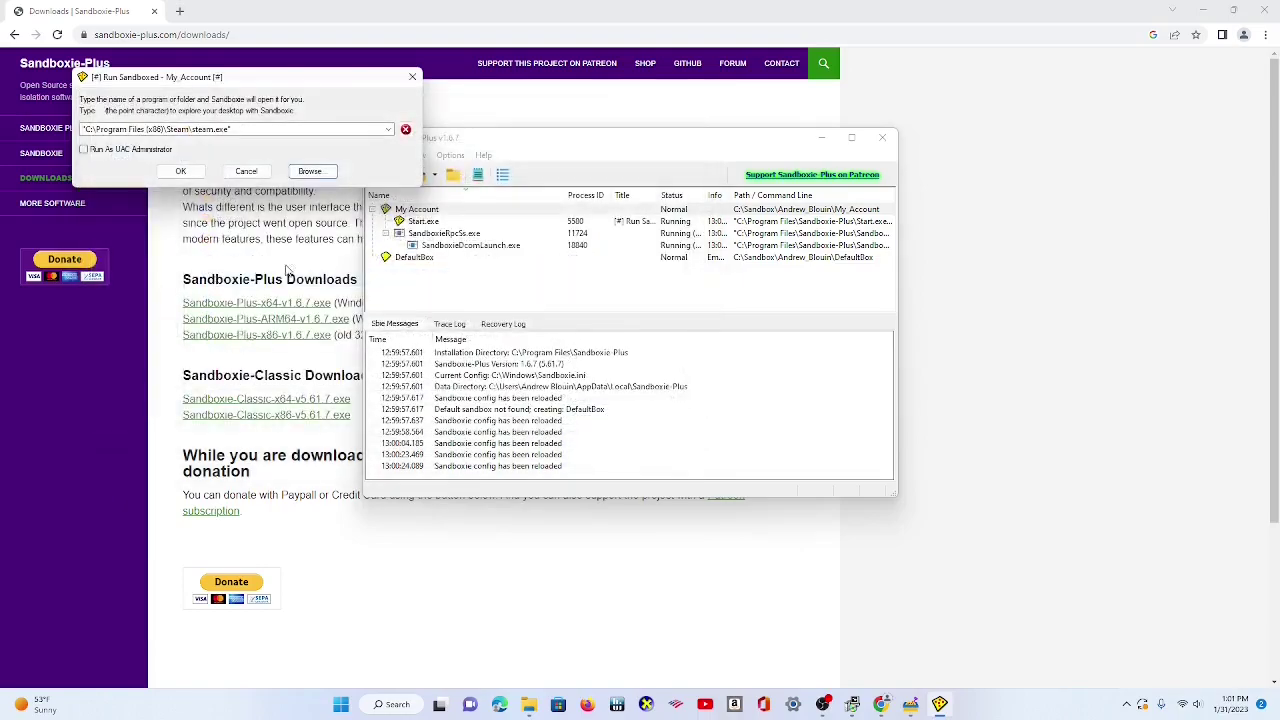
- Run steam.exe in the My Account sandbox and move the Sandboxie-Plus window to the right
click(176, 172)
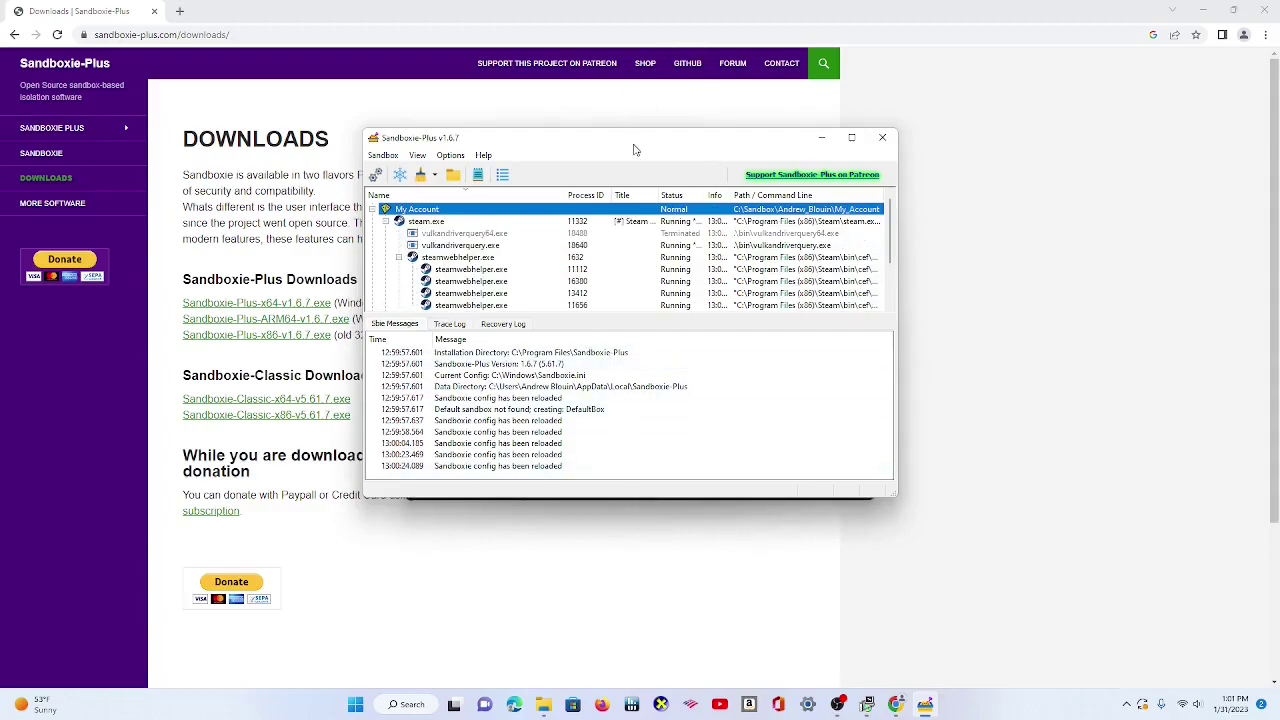
drag(633, 149, 1023, 166)
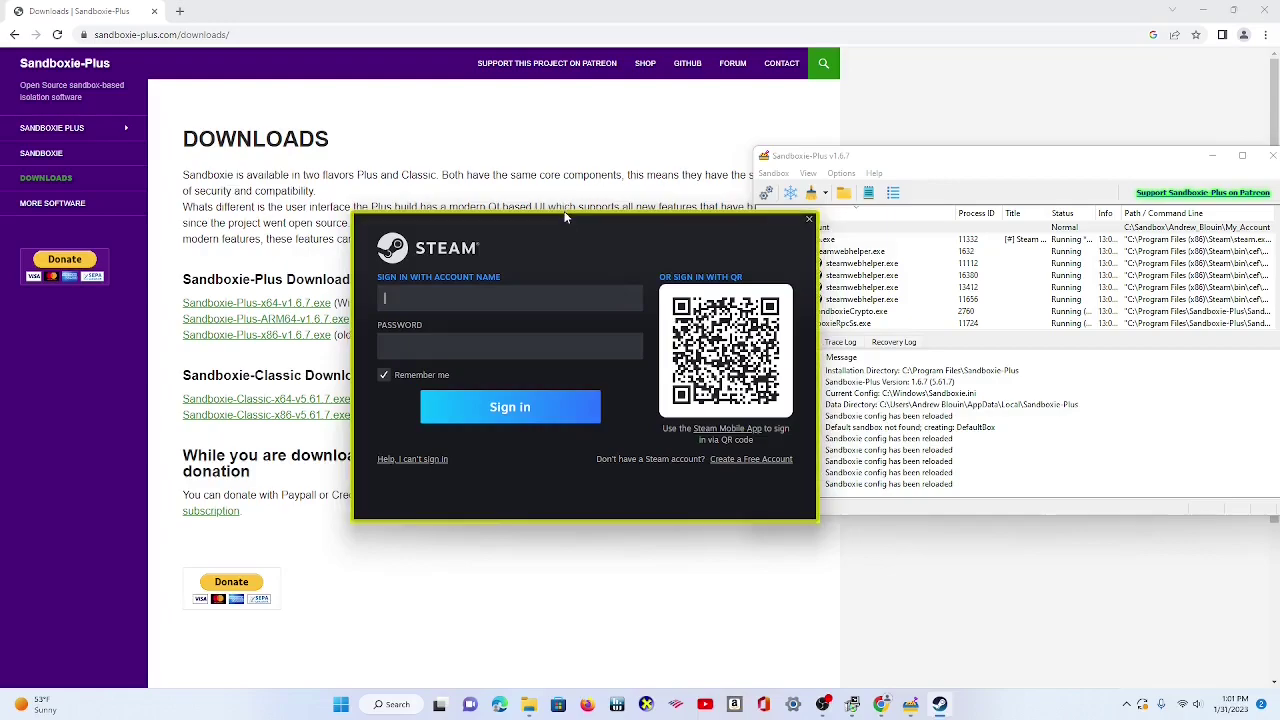
- Position the Steam sign-in window beside Sandboxie-Plus and click into the password and account name fields
drag(578, 220, 458, 218)
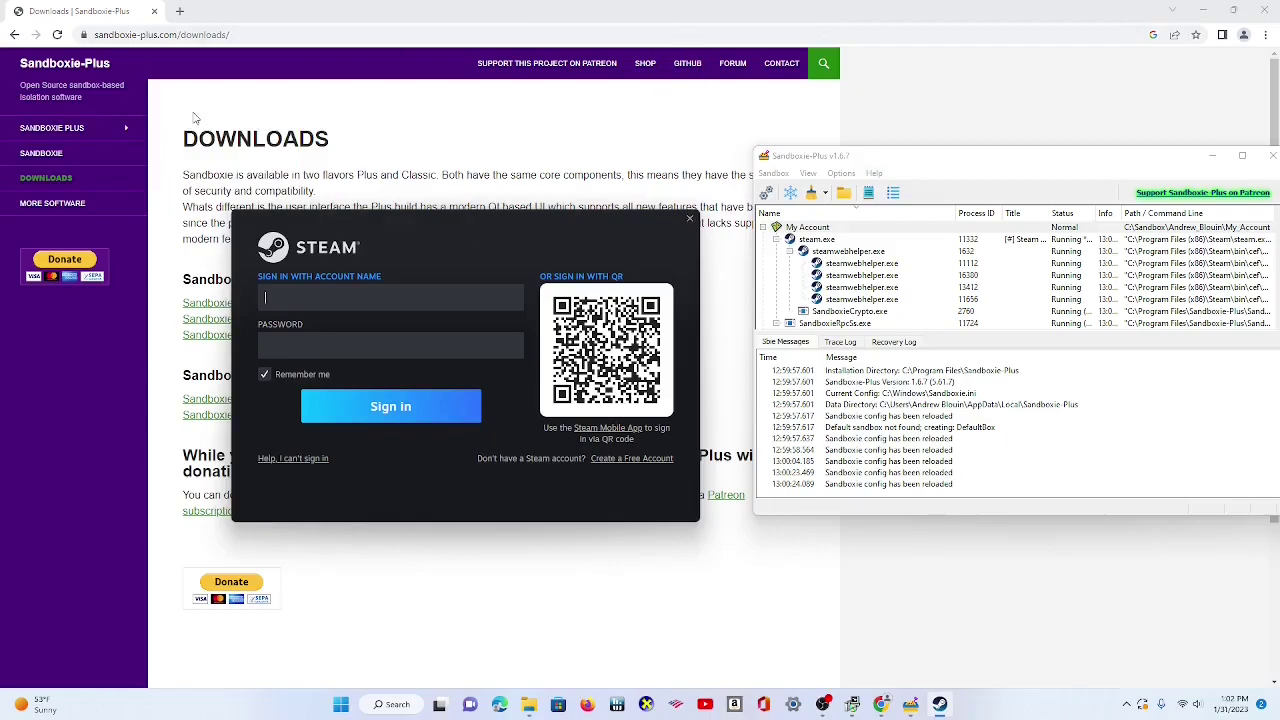
drag(373, 223, 403, 221)
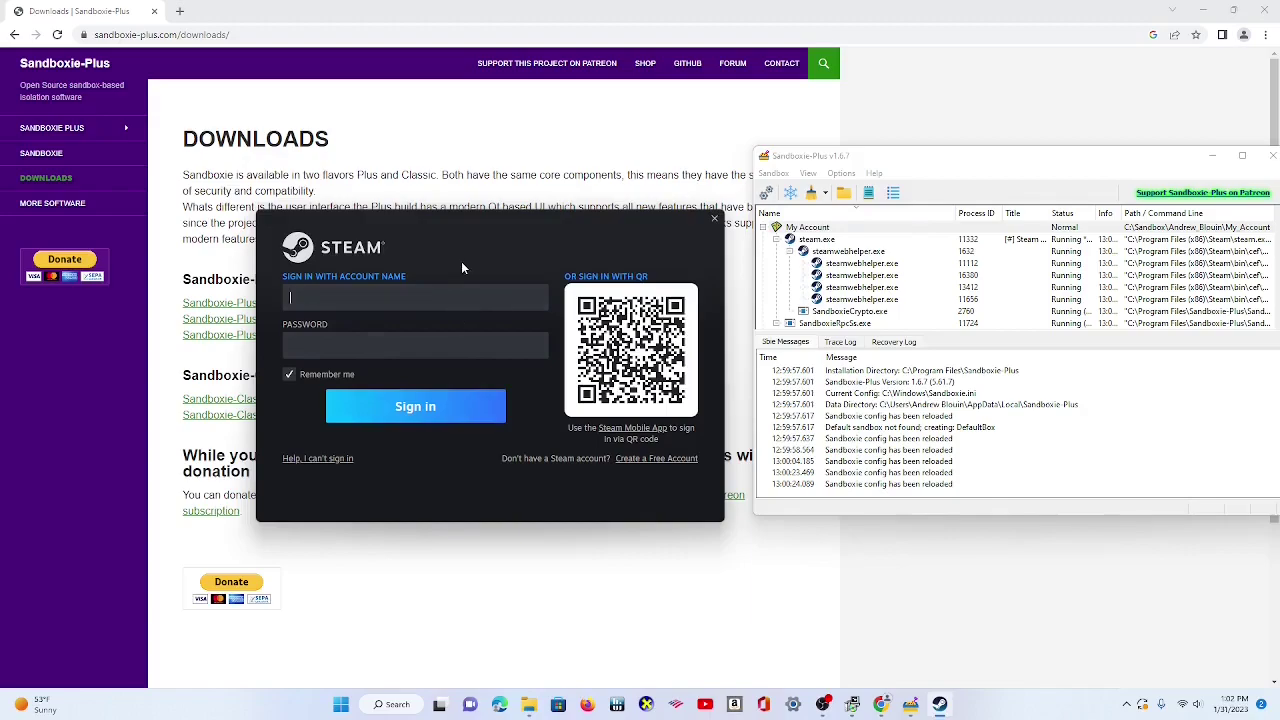
click(468, 350)
click(450, 297)
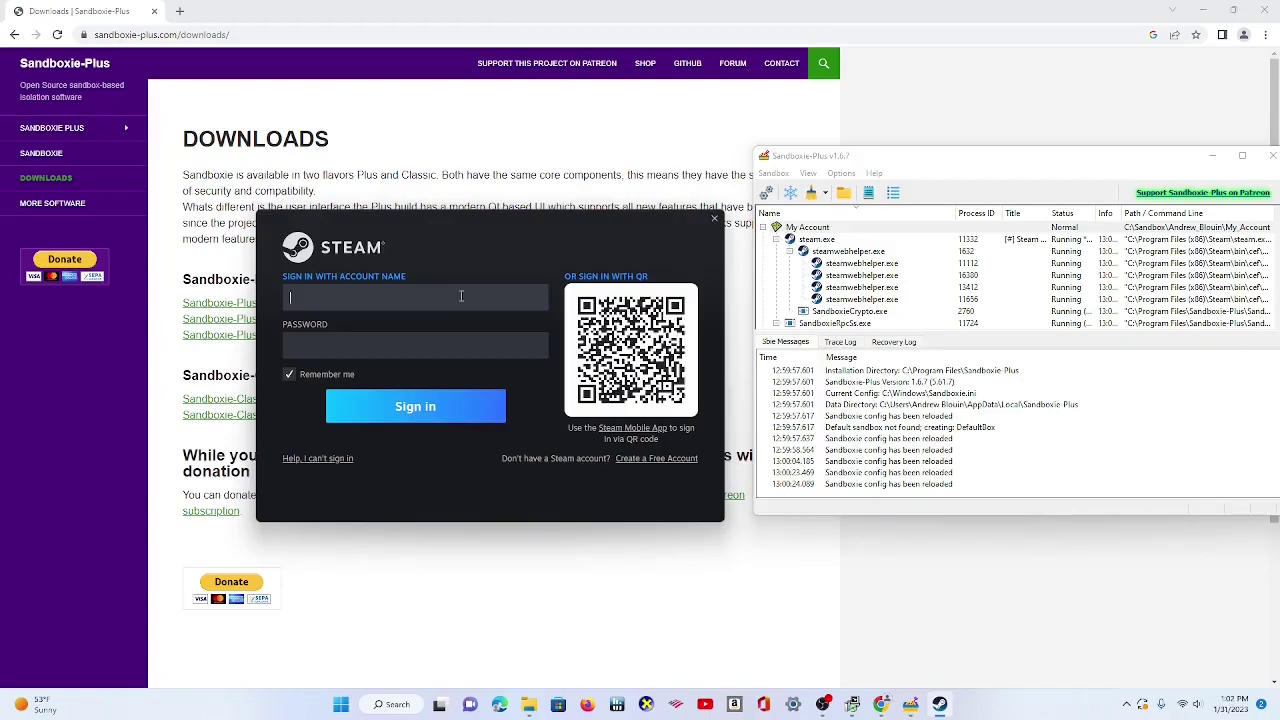
- Choose Run > Run Program on My Account and browse for a program file
right_click(813, 231)
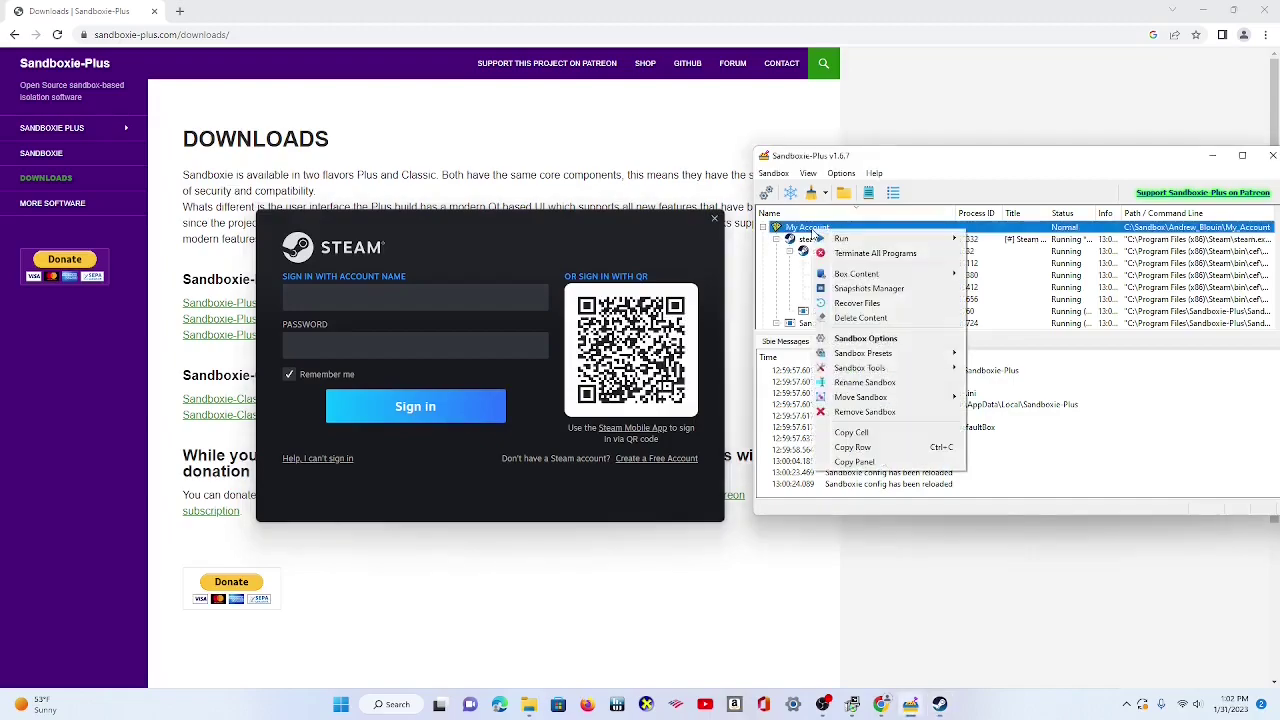
mouse_move(842, 243)
click(1005, 240)
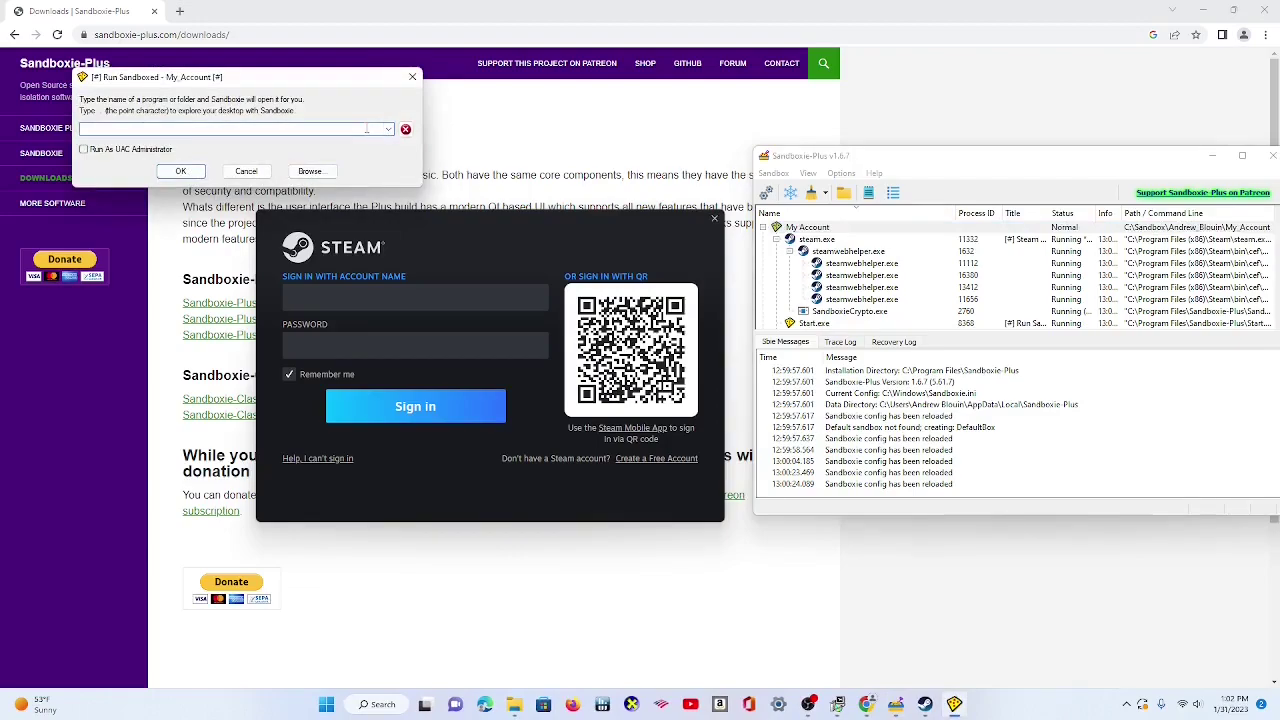
click(320, 172)
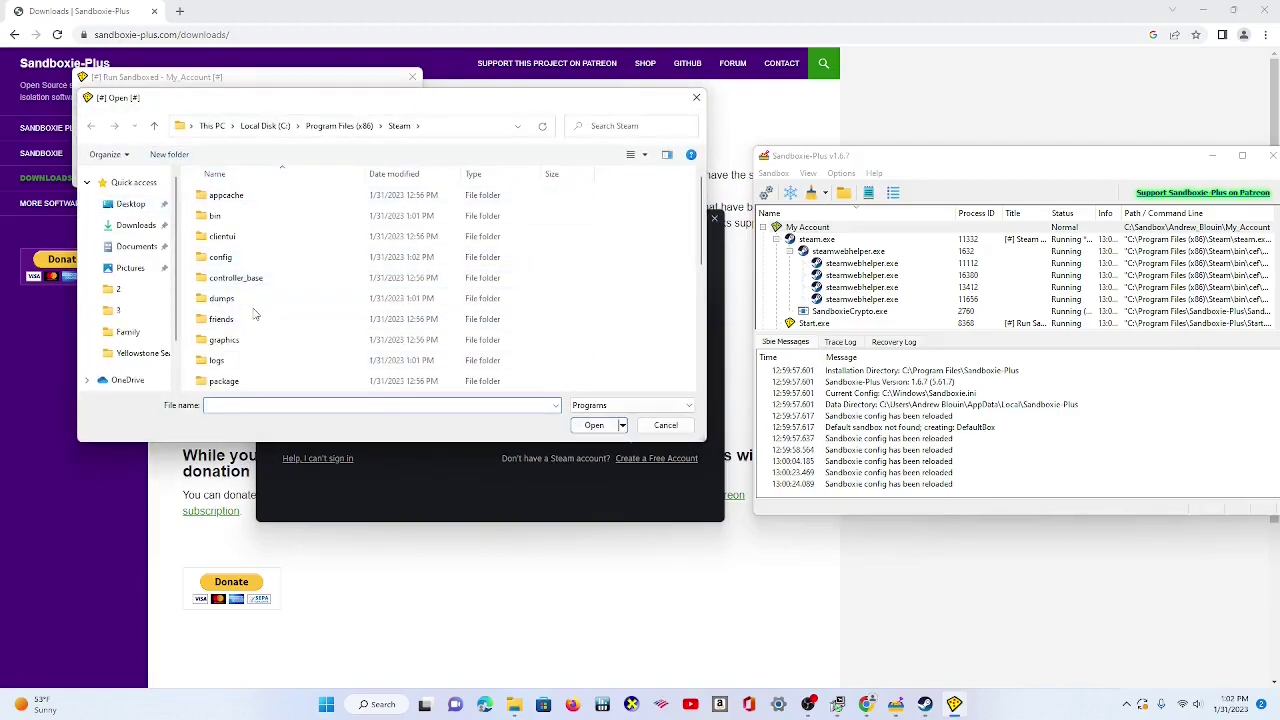
- Switch the file browser to Desktop with All Files shown, then cancel without choosing a file
scroll(453, 319, down, 5)
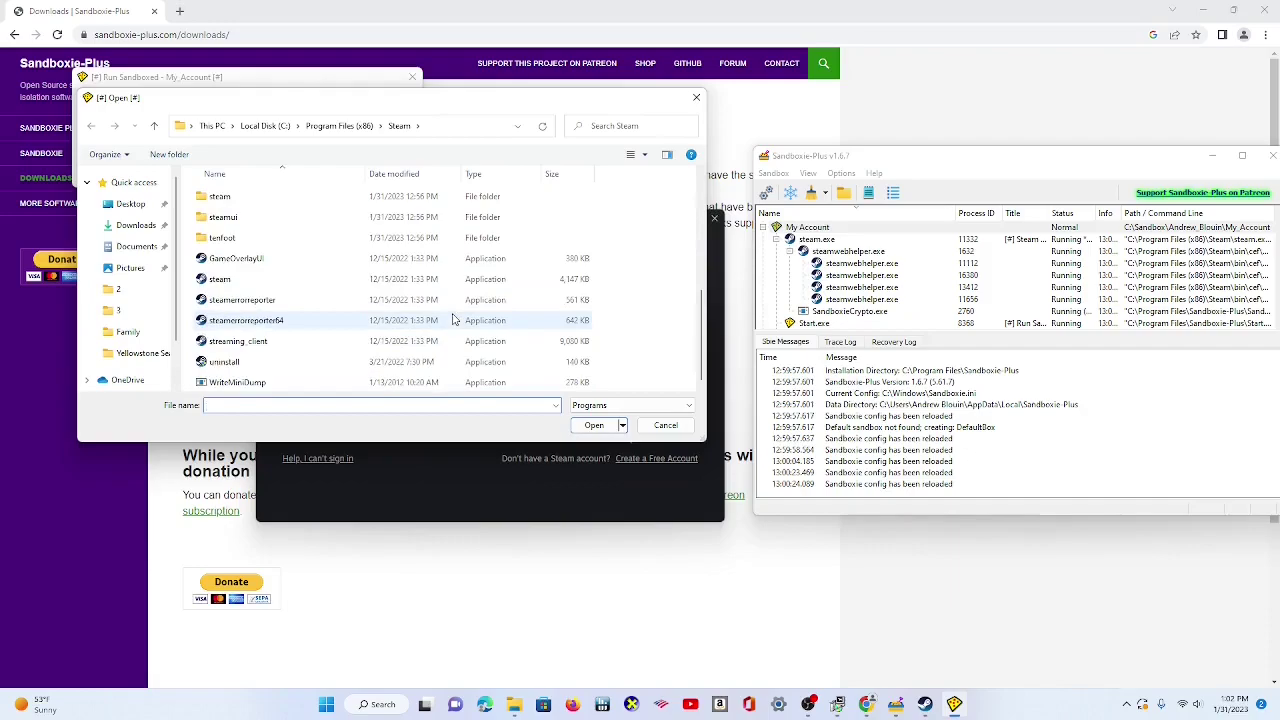
scroll(453, 319, up, 5)
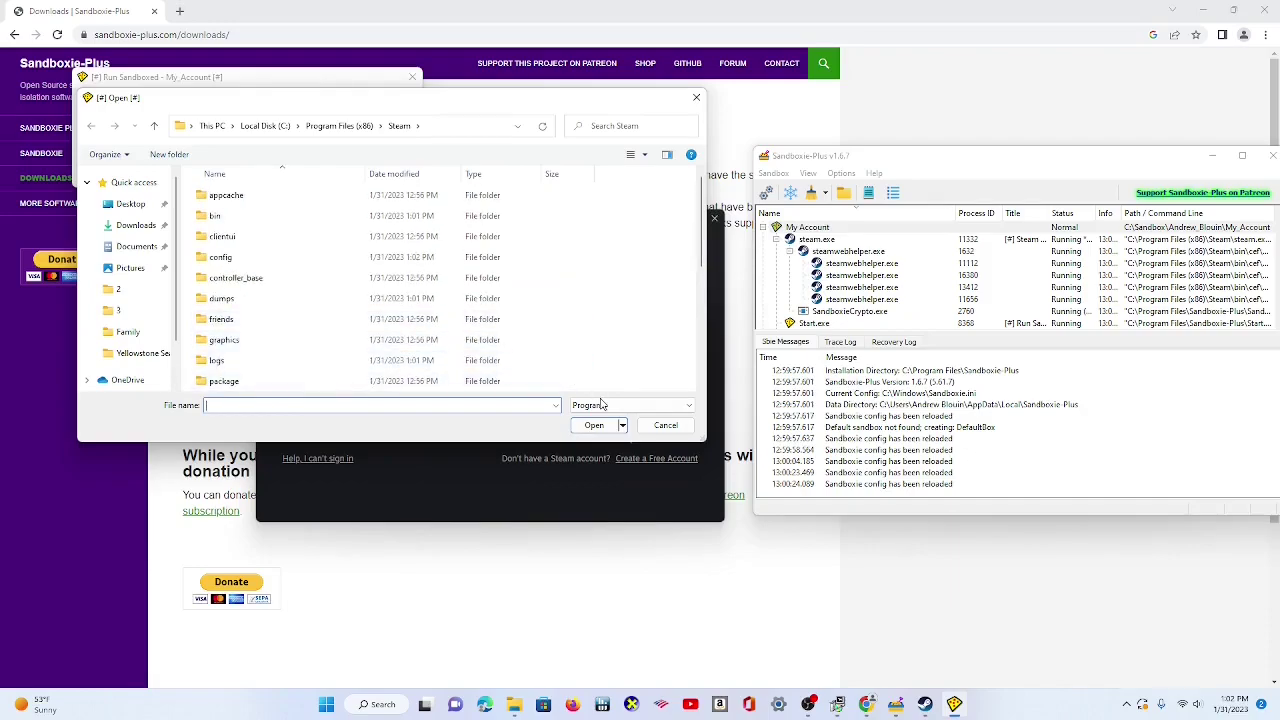
click(128, 203)
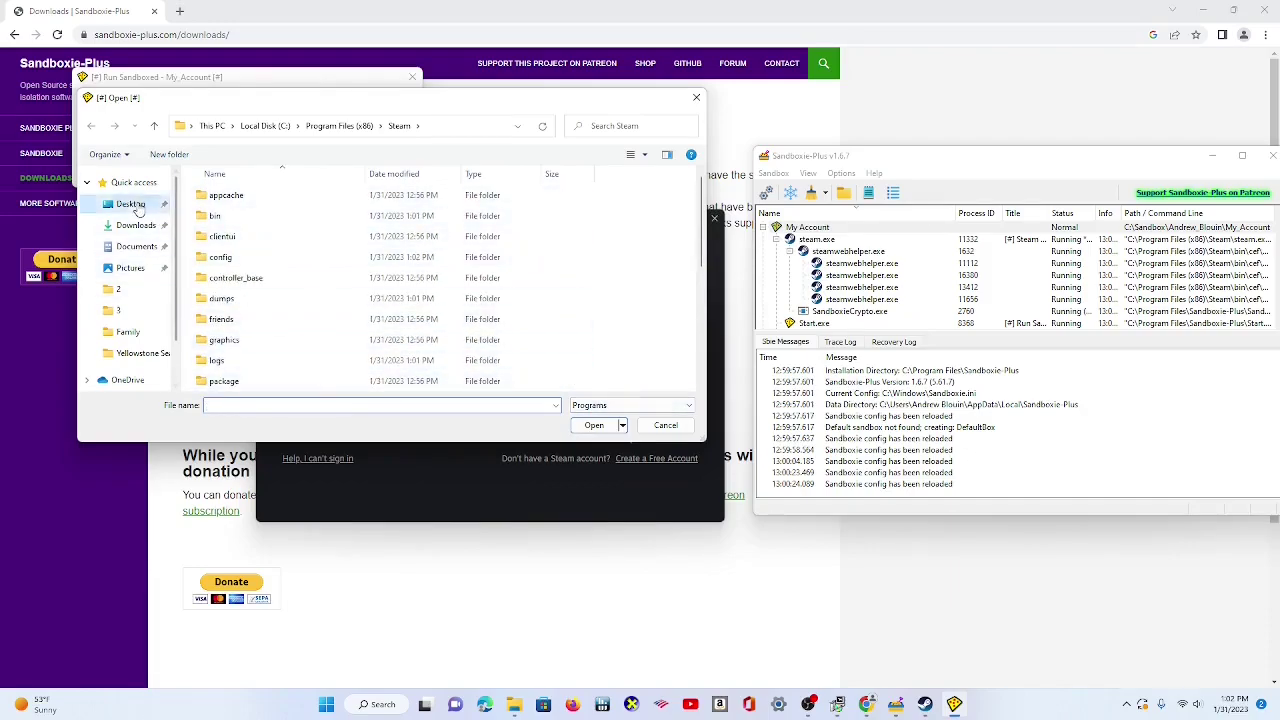
click(660, 406)
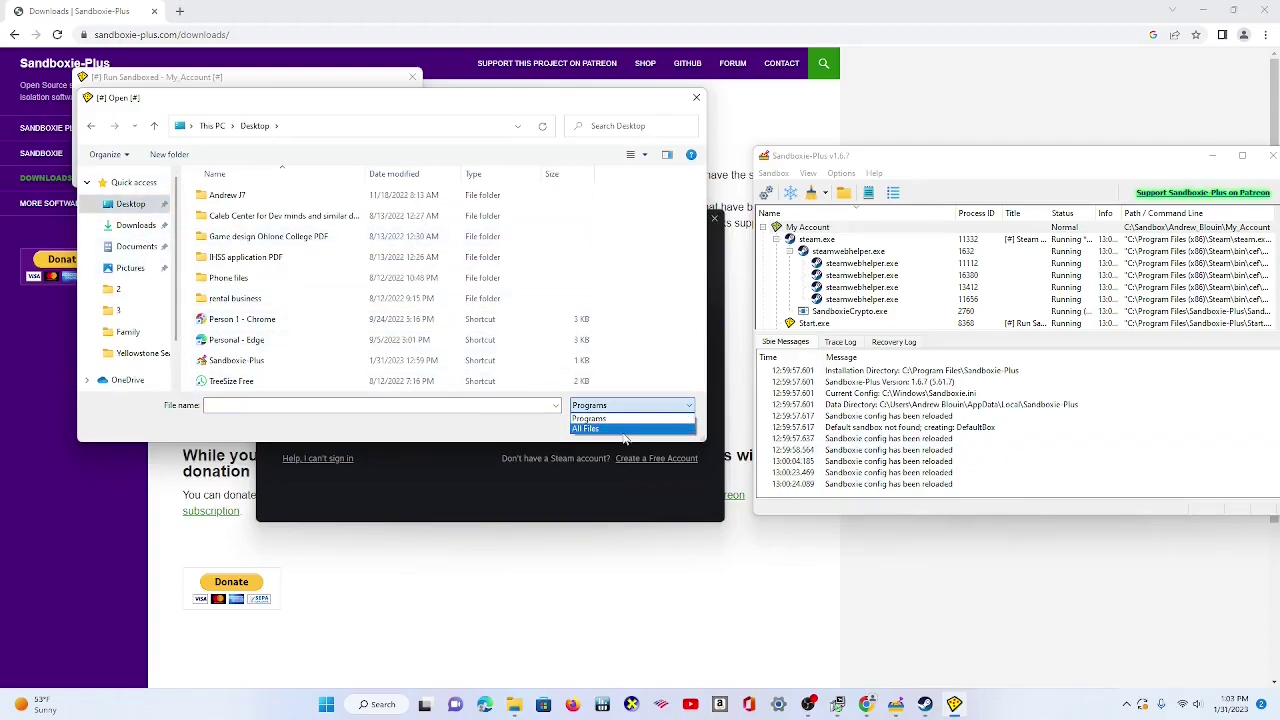
click(621, 430)
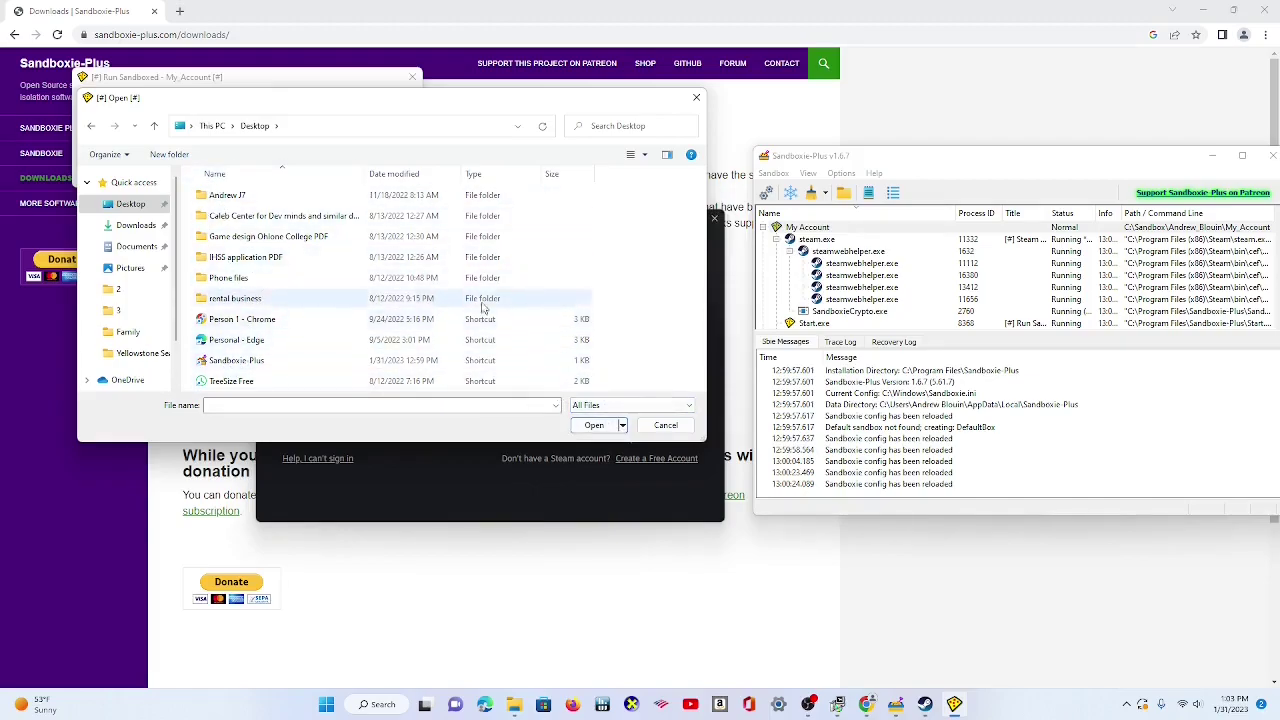
click(597, 405)
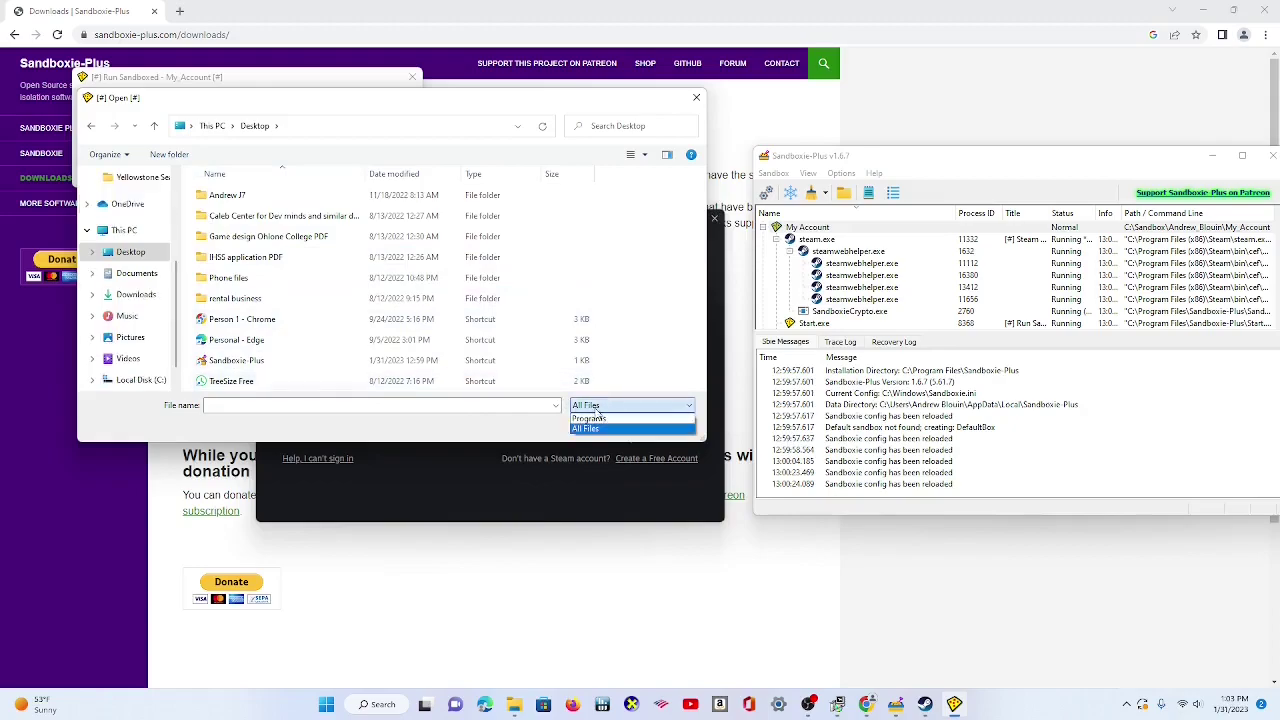
click(605, 430)
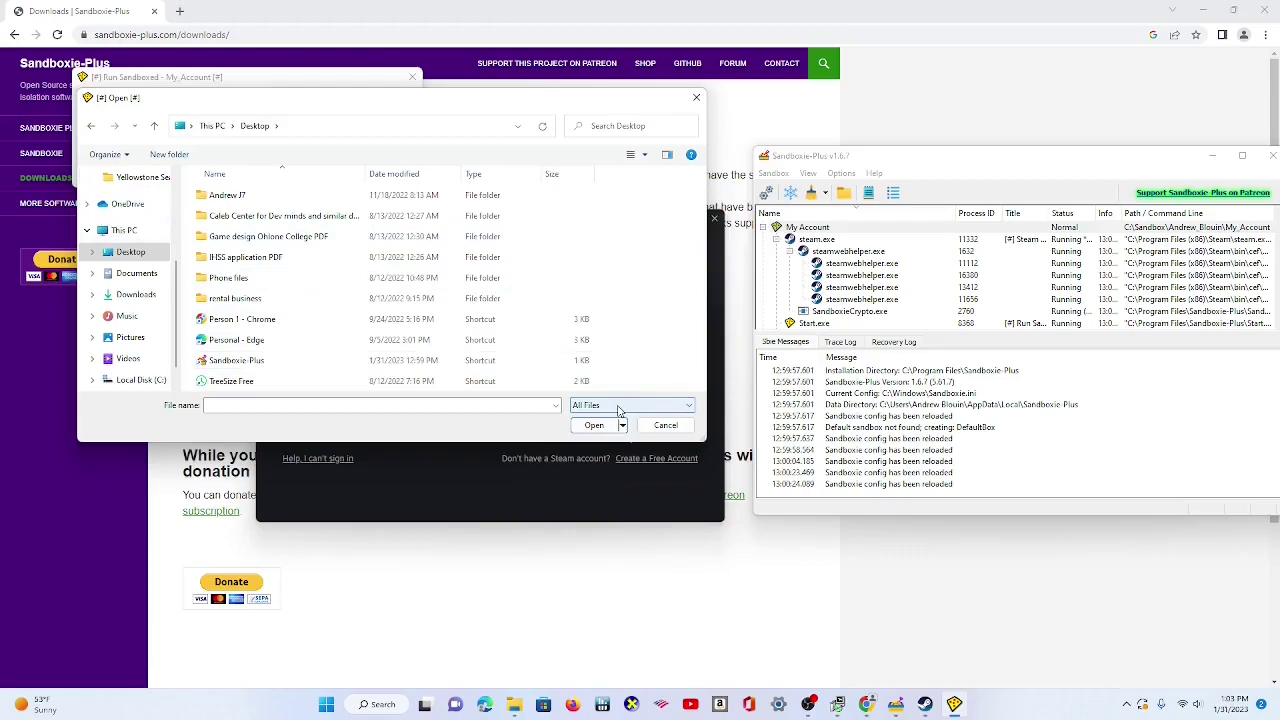
click(666, 426)
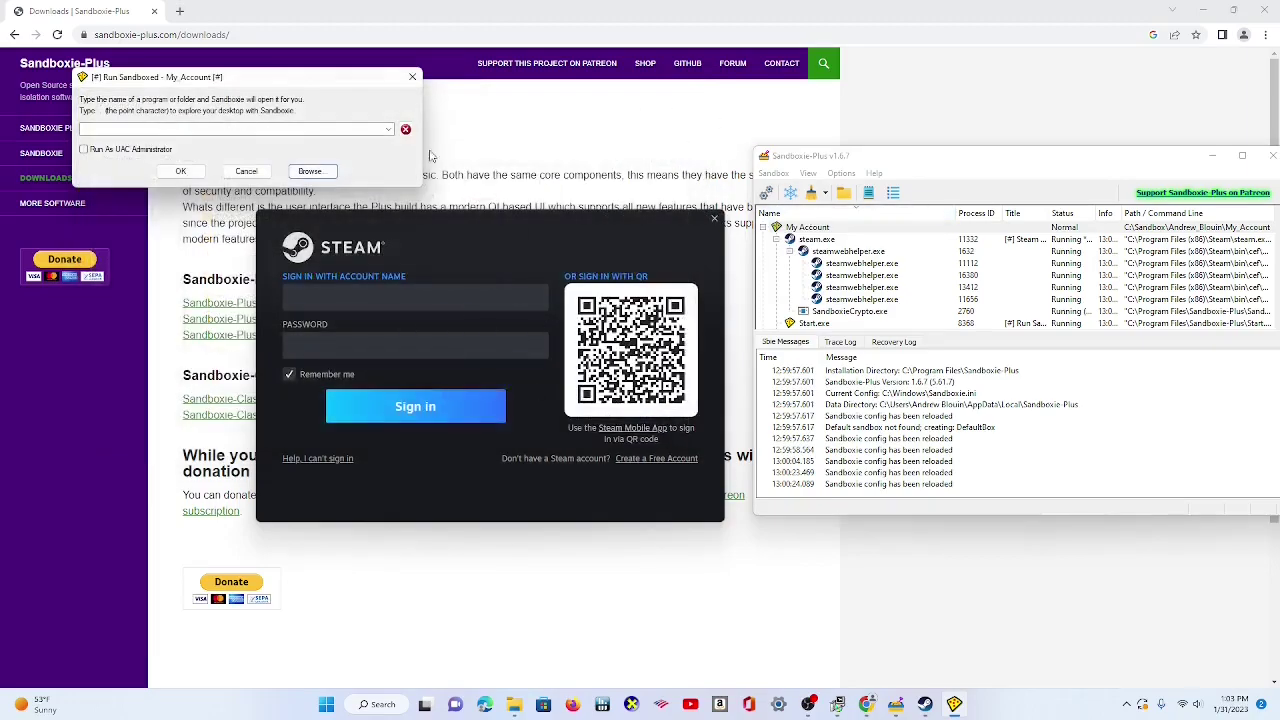
- Bring the Steam sign-in window forward, then open and dismiss the My Account action list
click(372, 348)
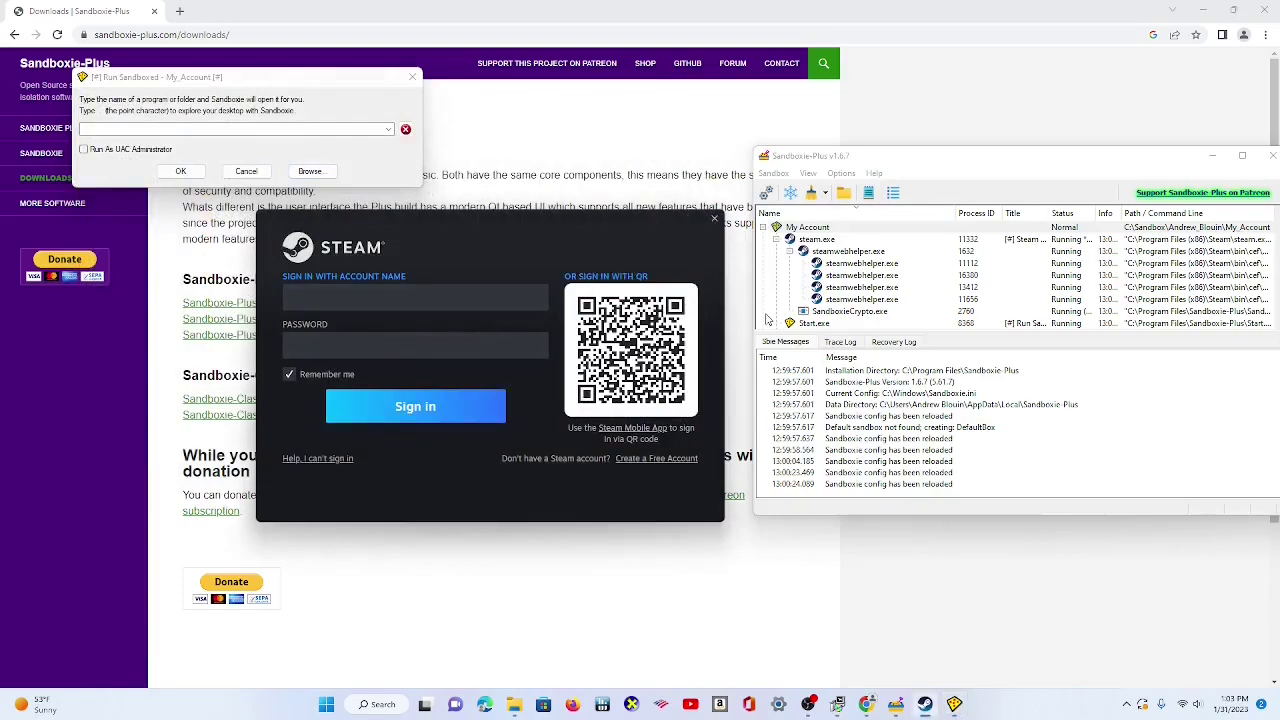
click(714, 218)
right_click(866, 227)
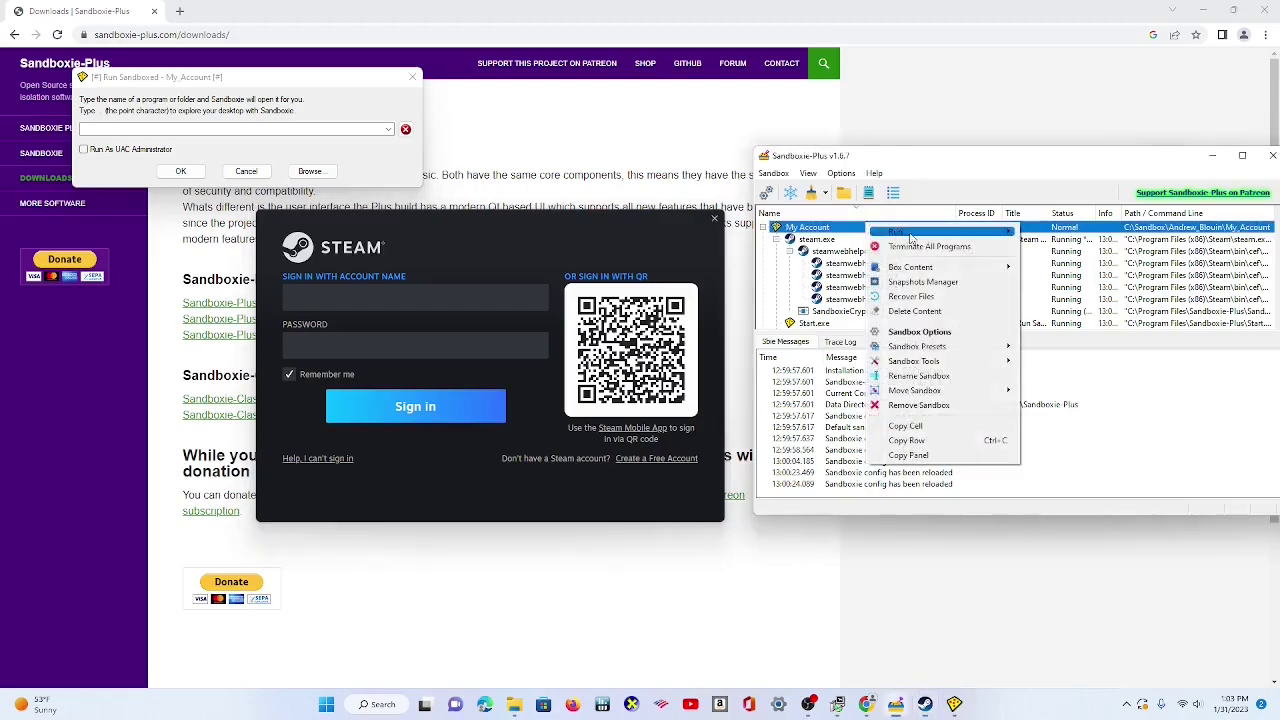
click(895, 158)
- Rearrange the Sandboxie-Plus and Steam windows so the sandbox list is visible
drag(878, 158, 810, 150)
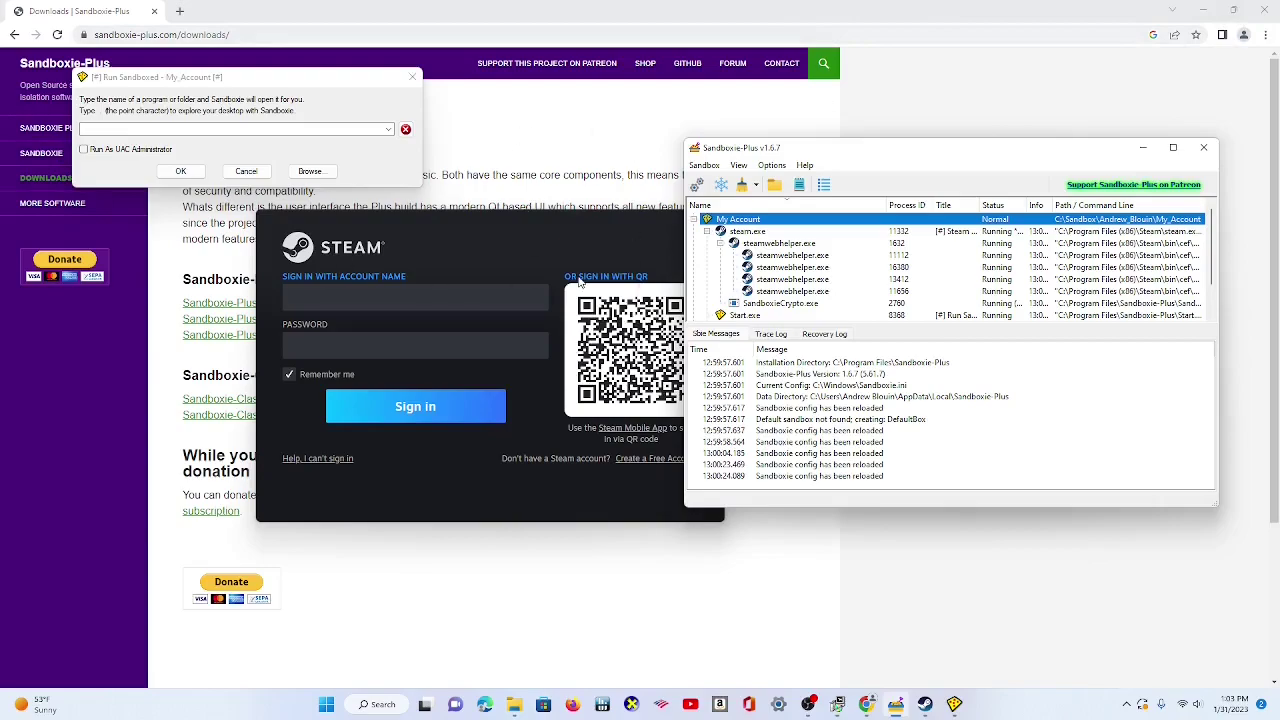
drag(438, 218, 471, 227)
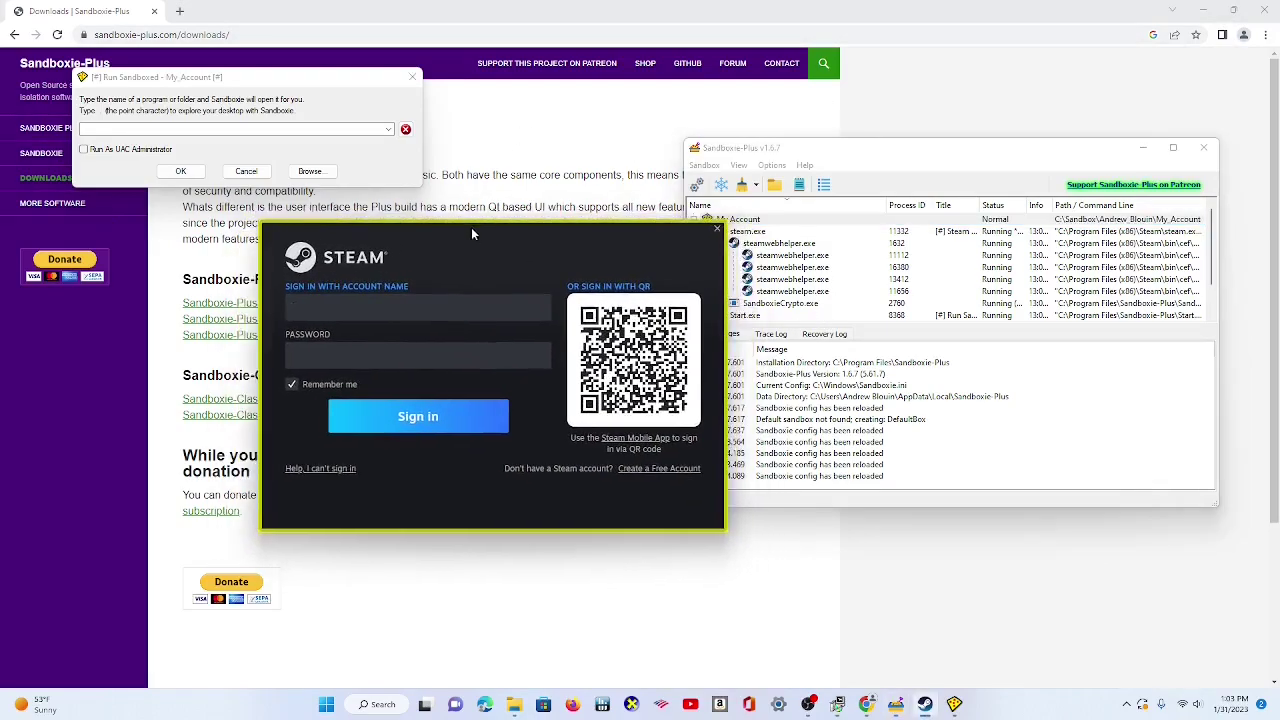
drag(1040, 152, 1050, 152)
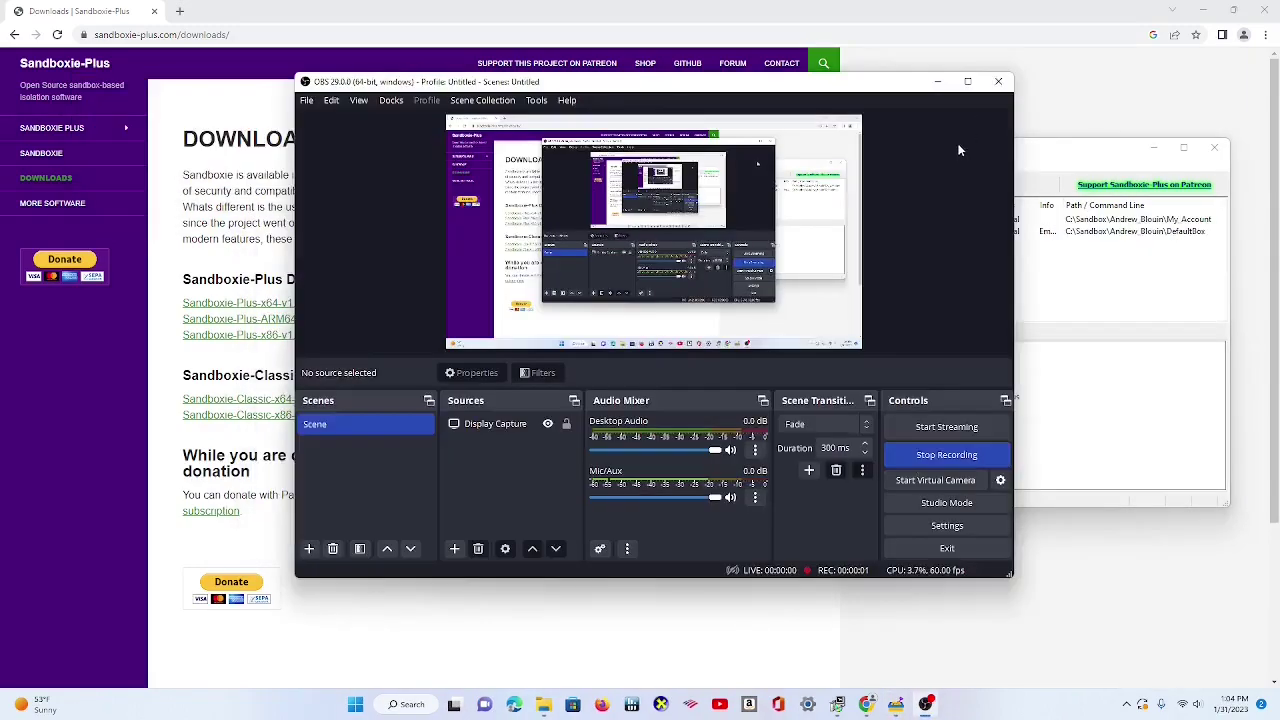
- Run steam.exe in the My Account sandbox, using its path from the recent entries
click(935, 84)
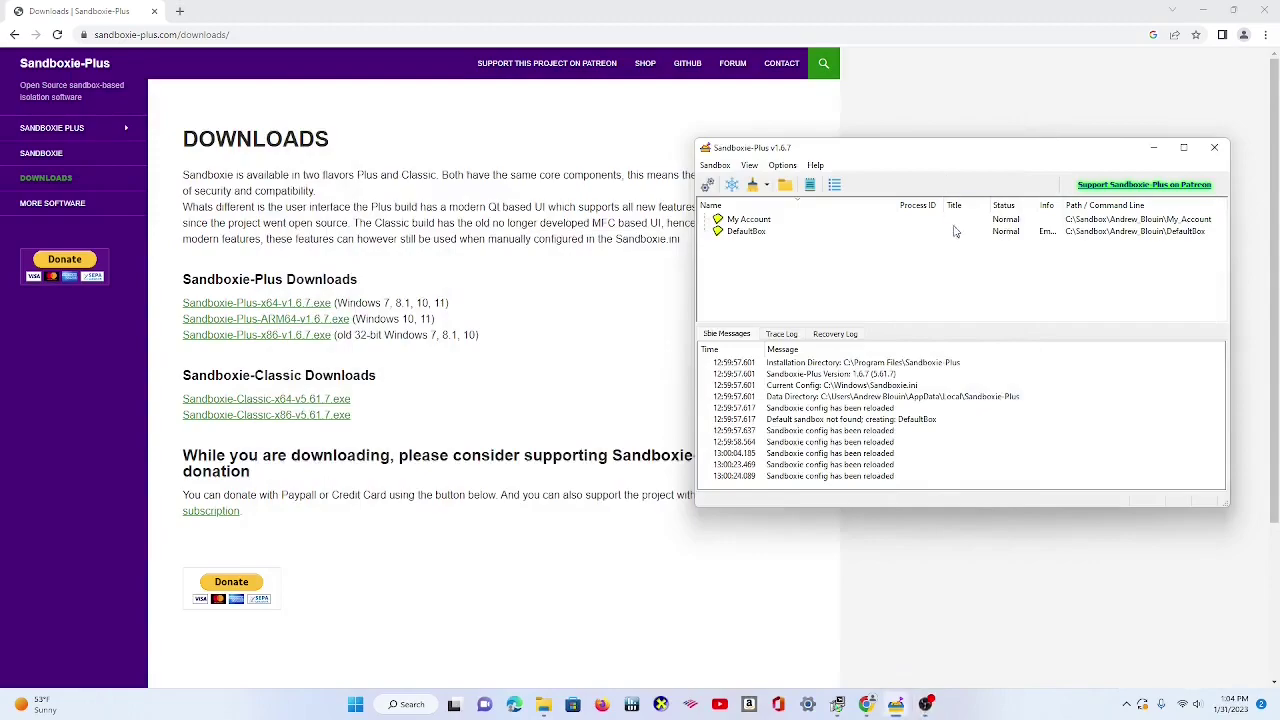
right_click(737, 221)
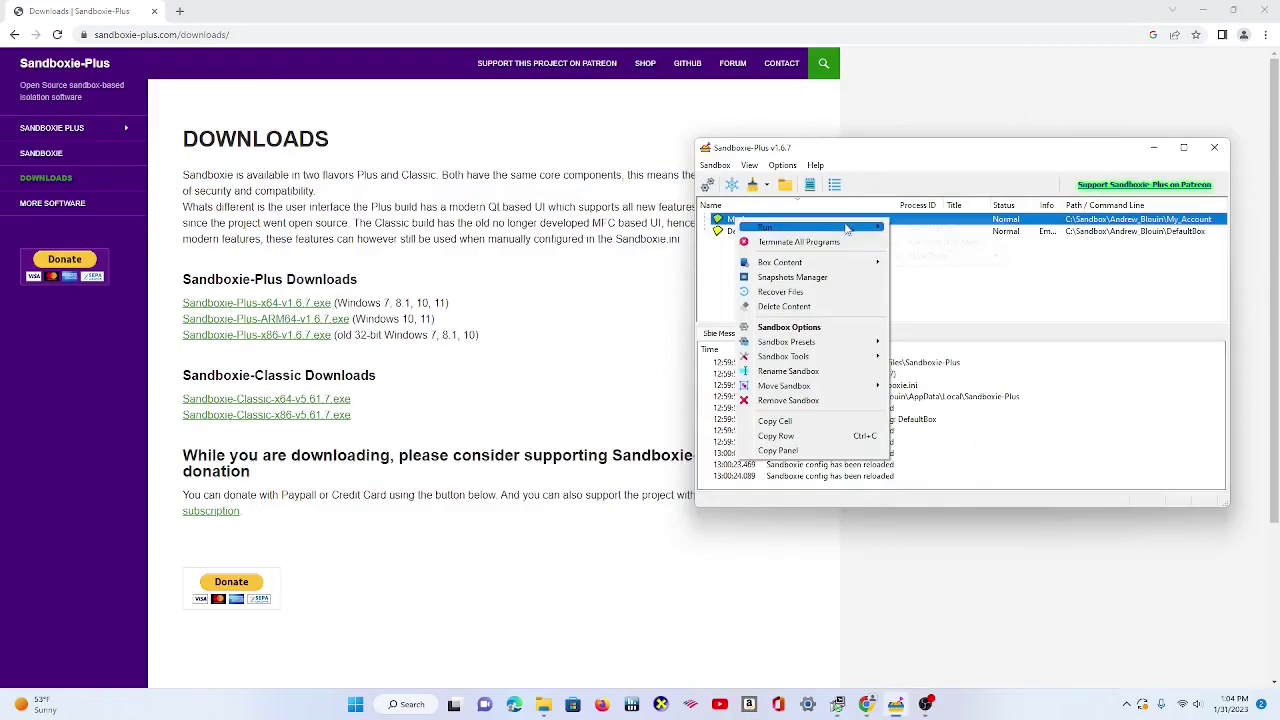
mouse_move(800, 227)
click(930, 224)
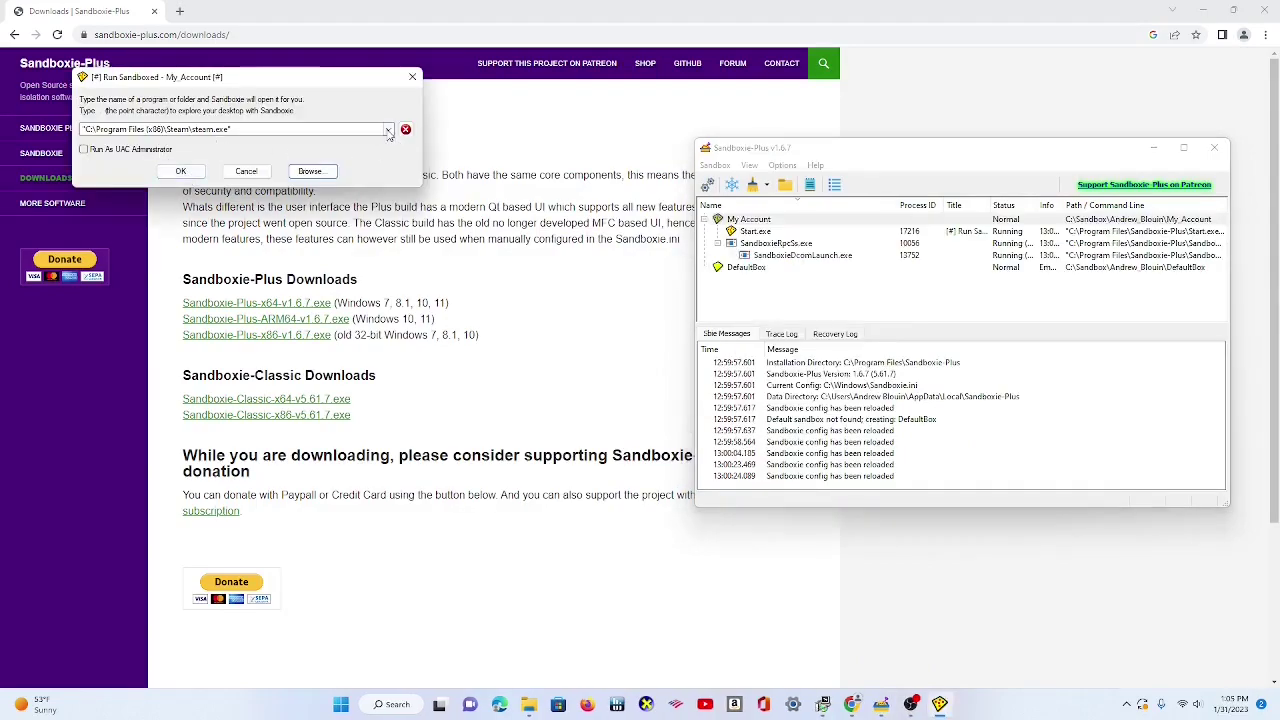
click(389, 130)
click(389, 130)
click(166, 172)
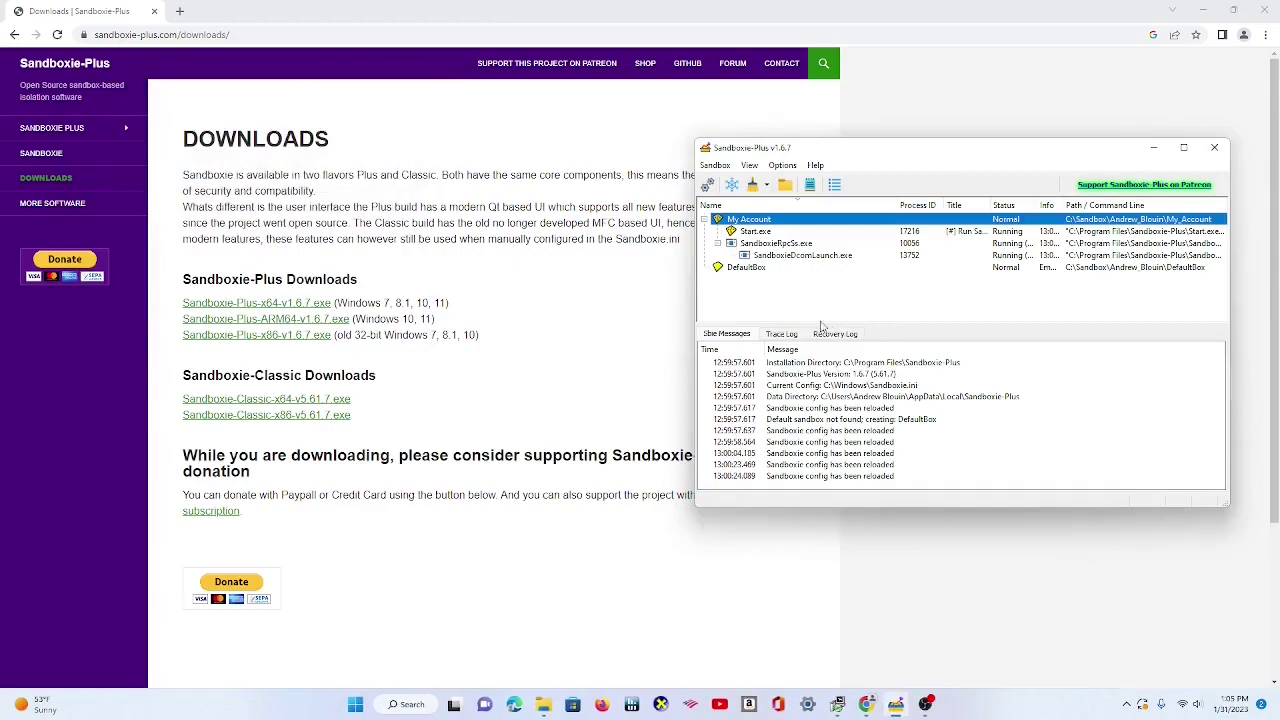
- Launch steam.exe in My Account a second time, then browse the recent program paths
right_click(757, 222)
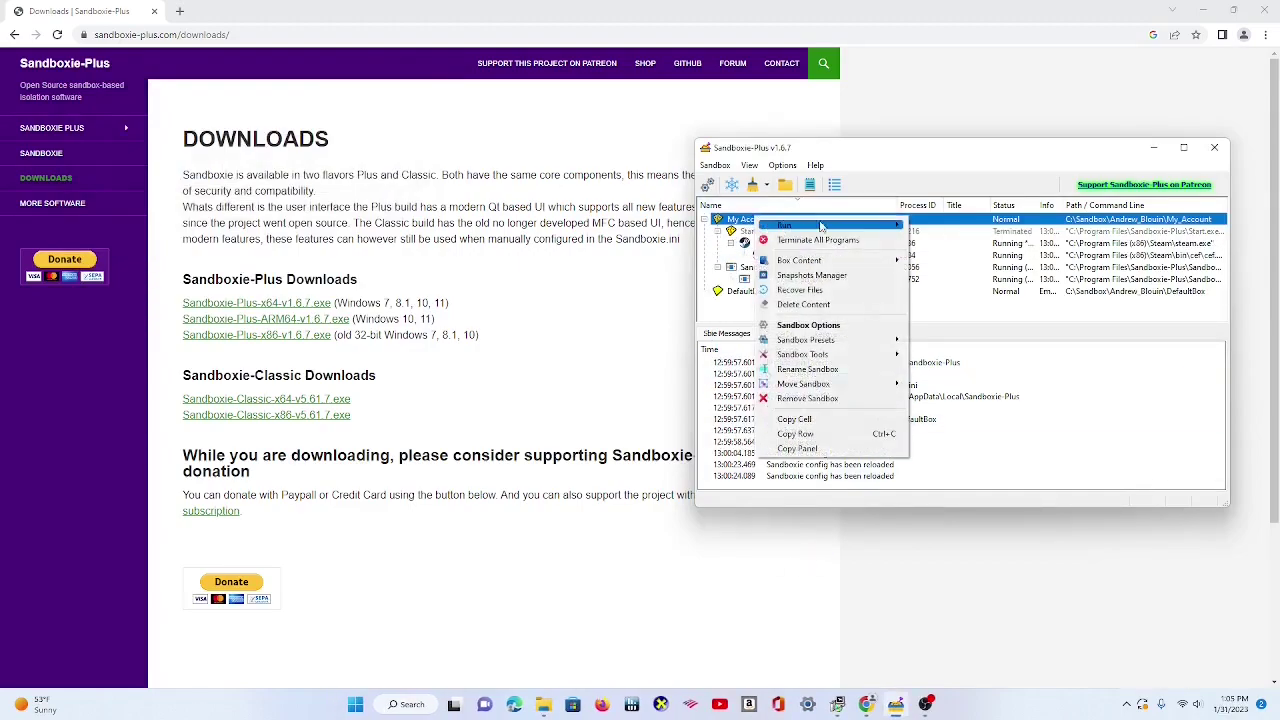
mouse_move(800, 227)
click(930, 226)
click(389, 130)
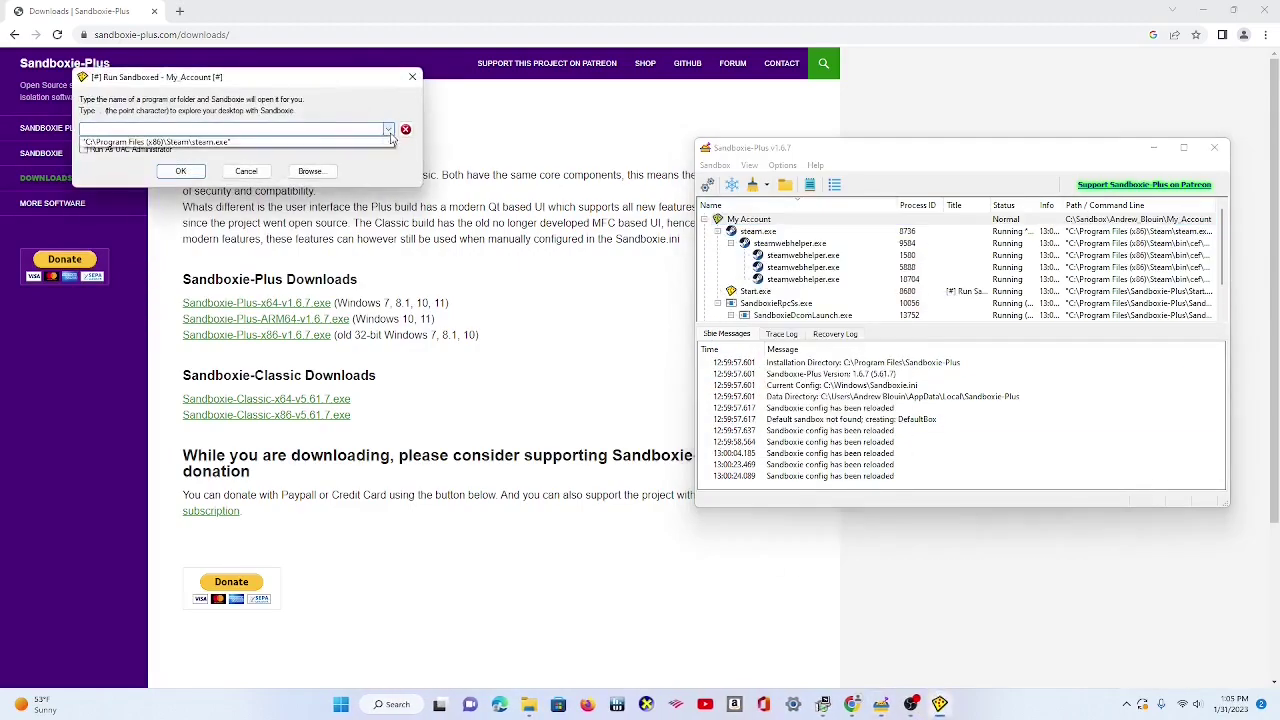
click(389, 130)
key(Return)
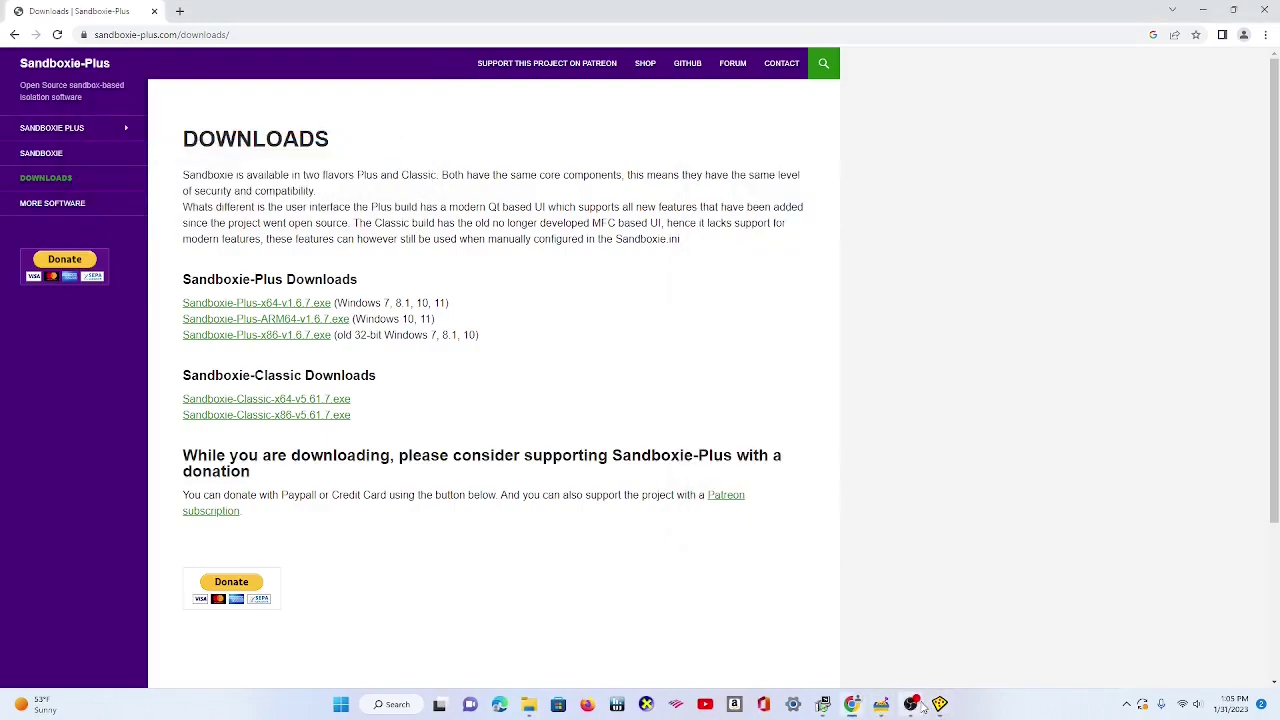
click(389, 130)
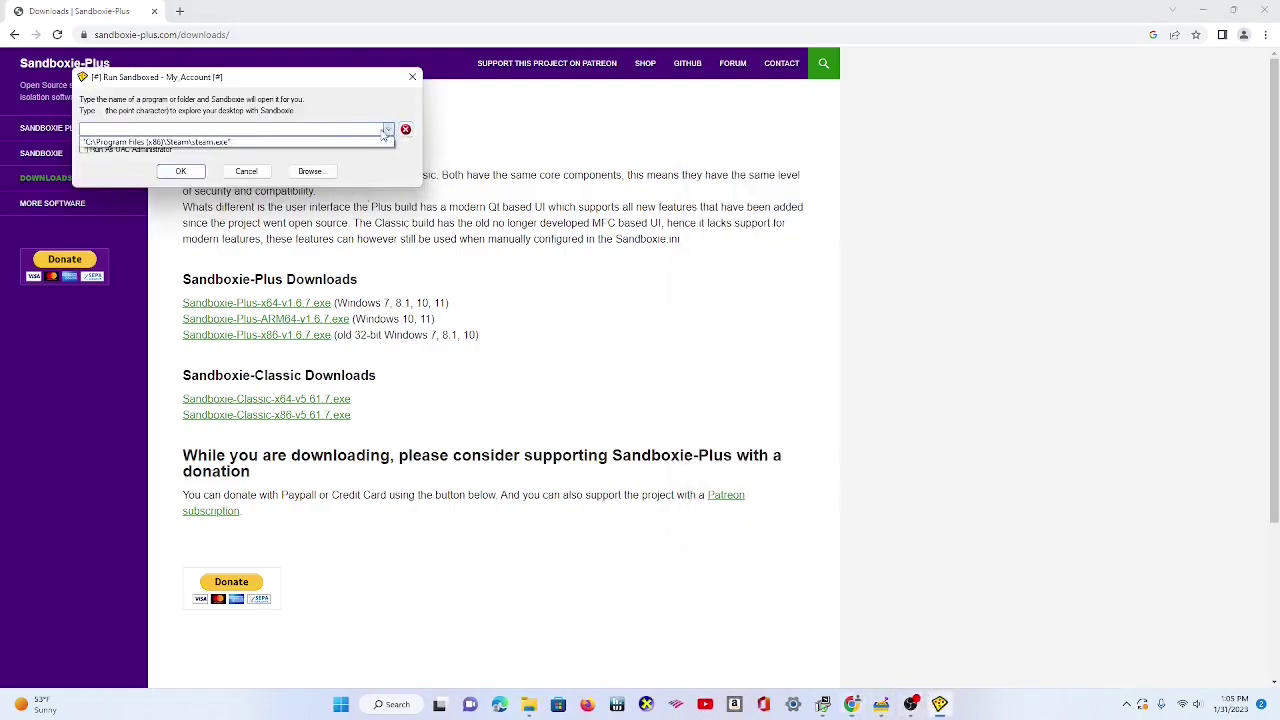
click(361, 181)
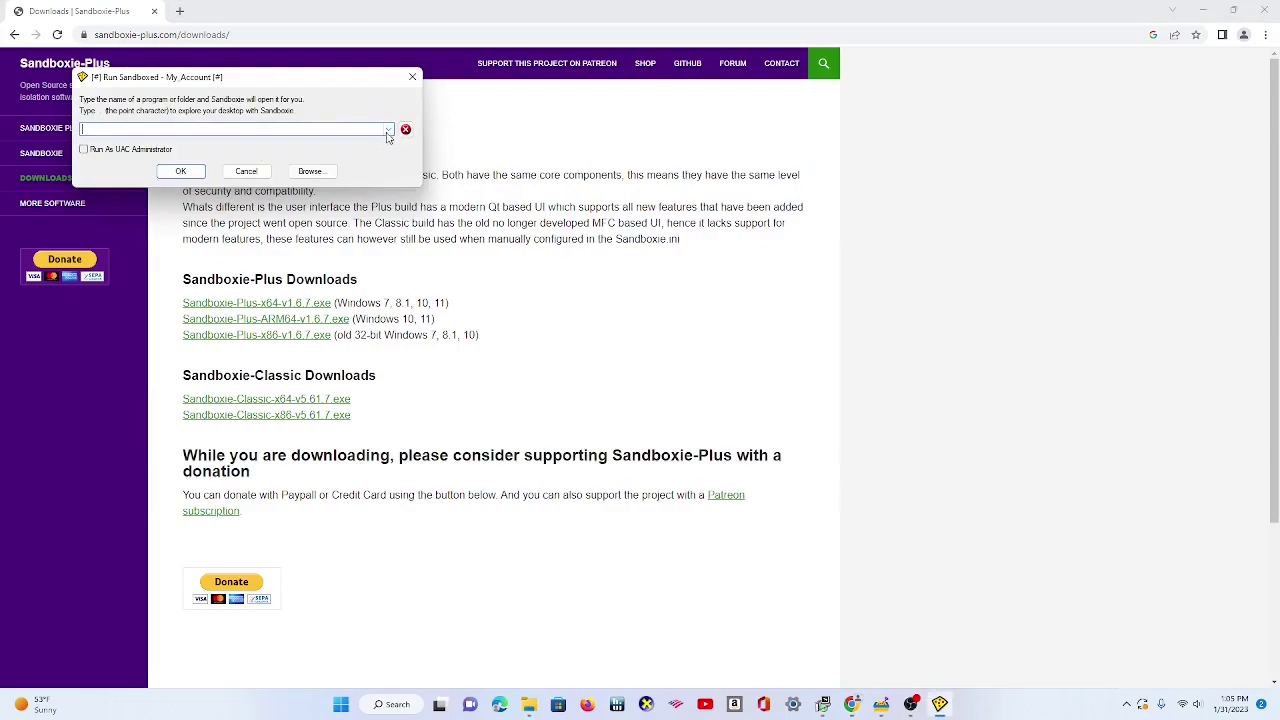
click(389, 130)
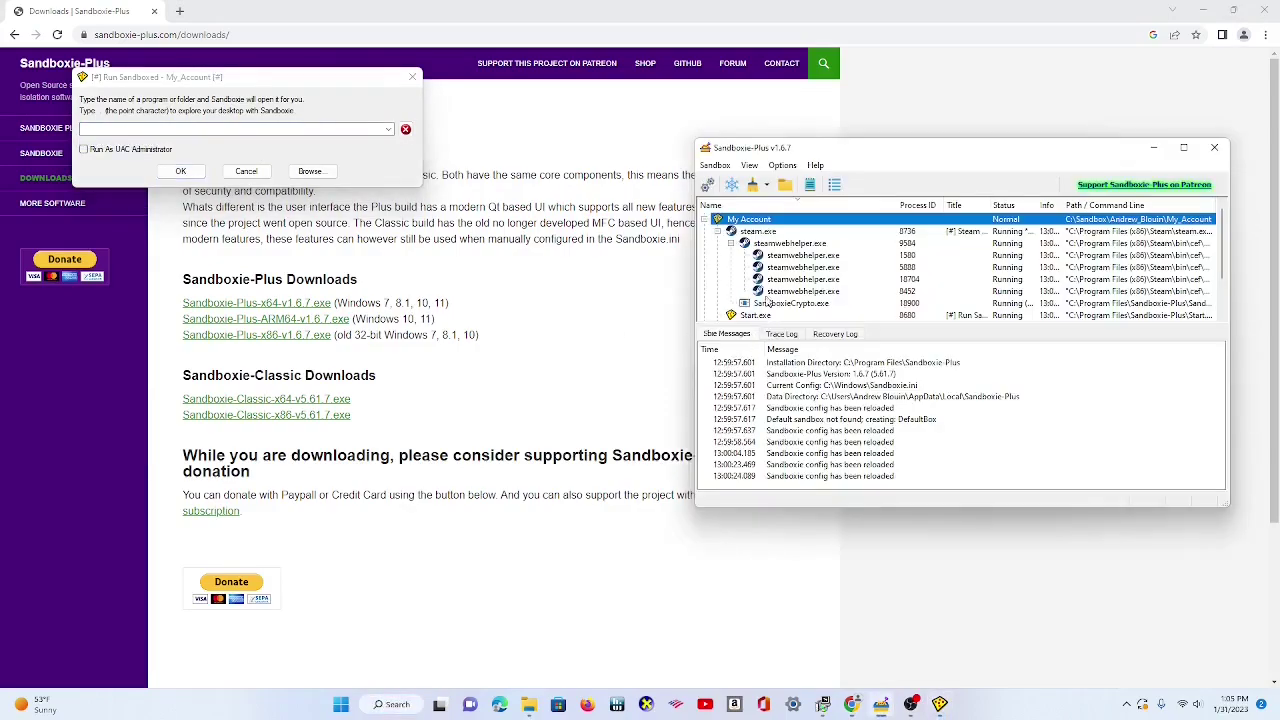
- Terminate all programs running in the My Account sandbox and confirm
right_click(745, 219)
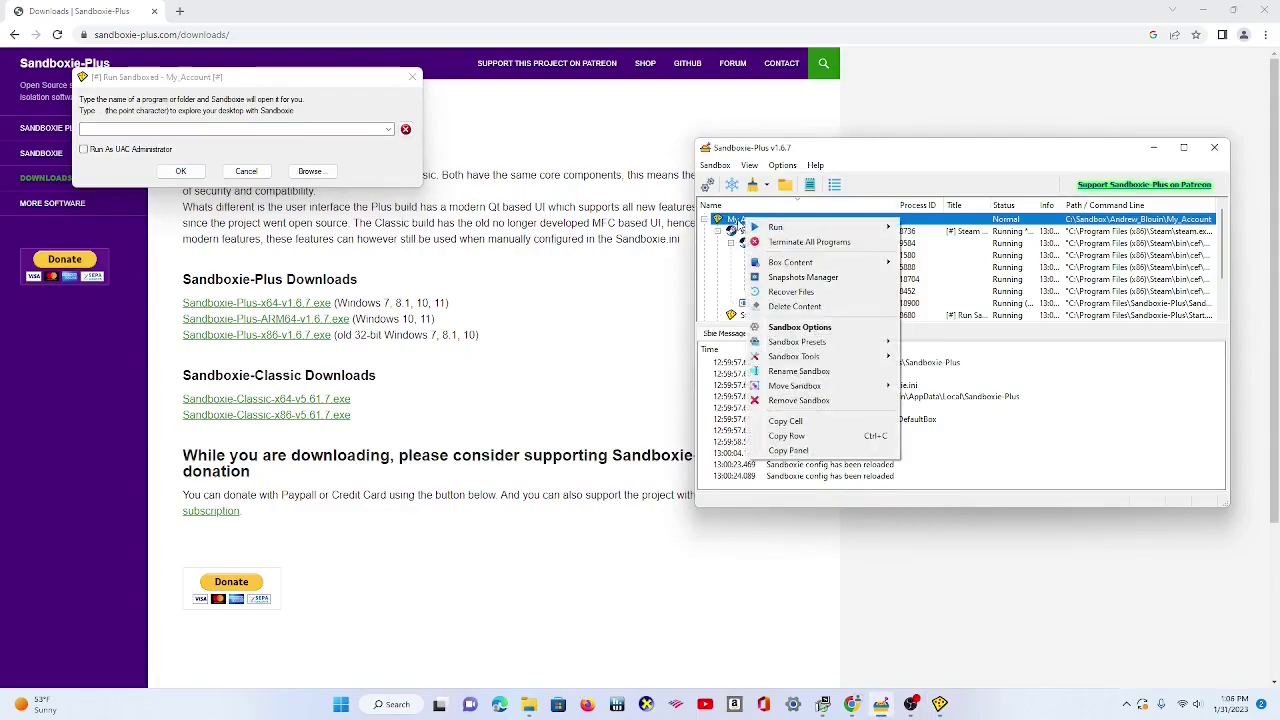
click(807, 243)
click(1001, 356)
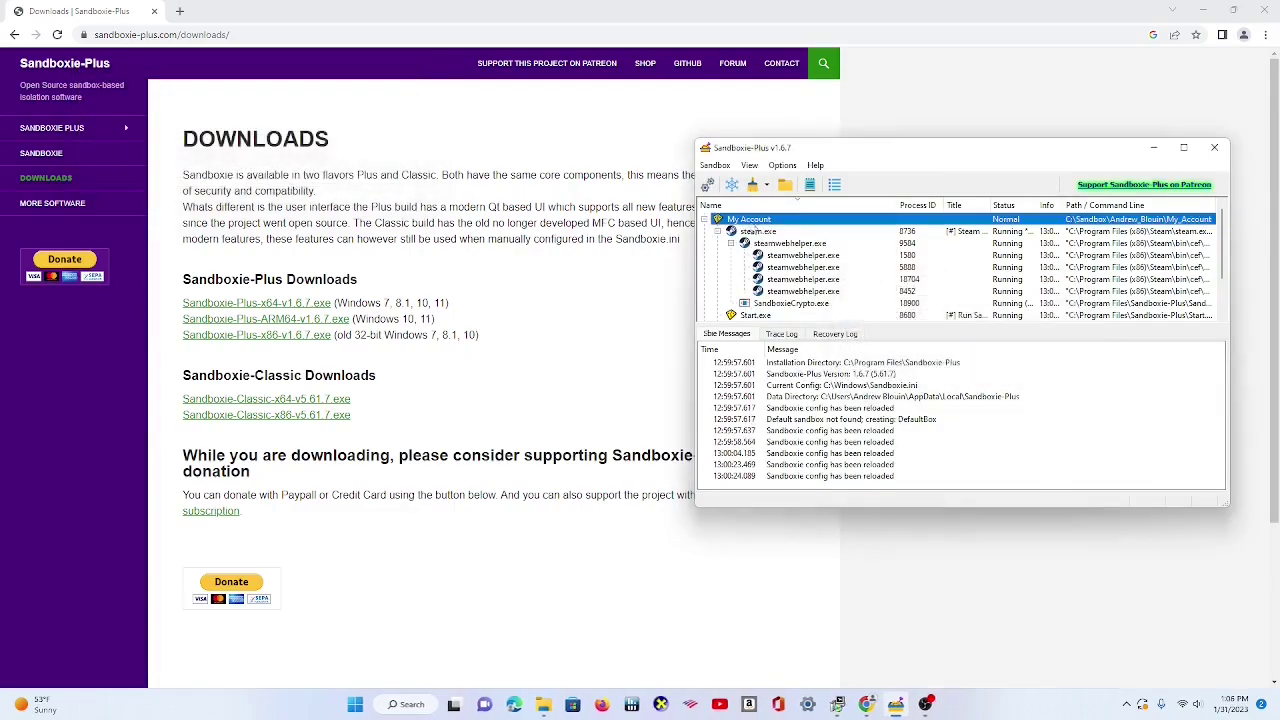
- Remove the My Account sandbox and confirm deleting its contents
right_click(745, 219)
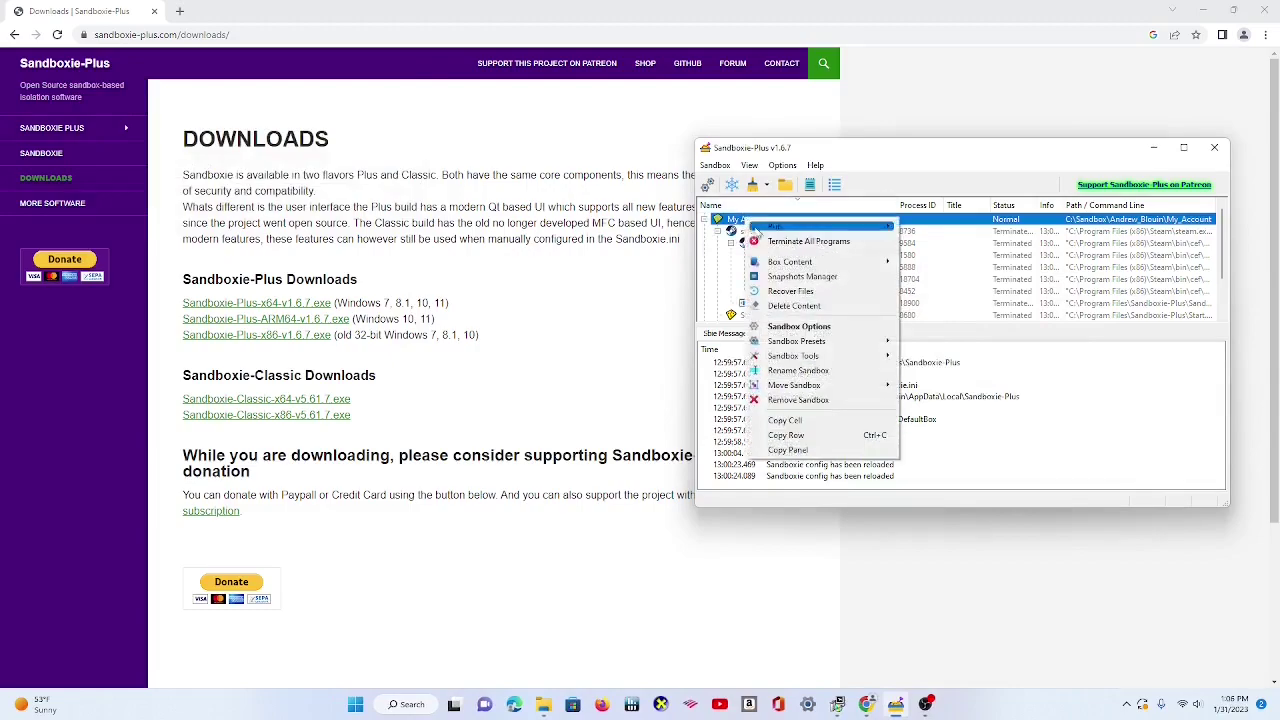
click(778, 403)
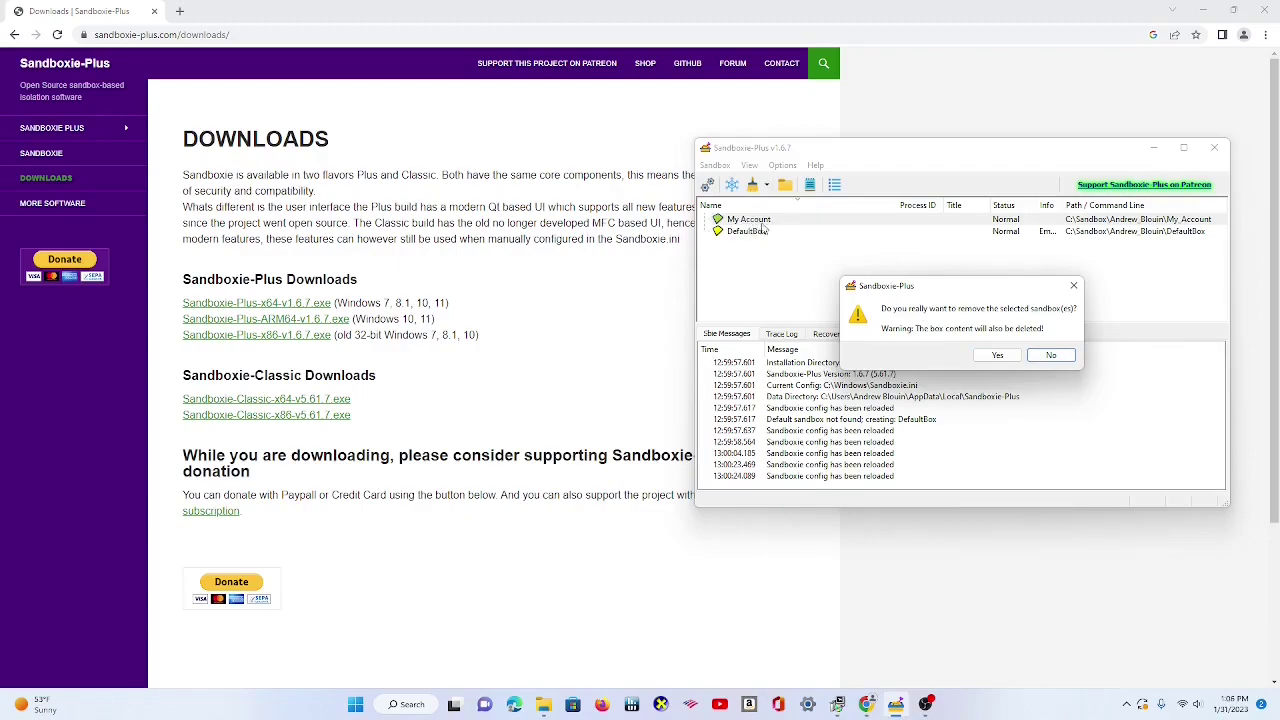
click(996, 358)
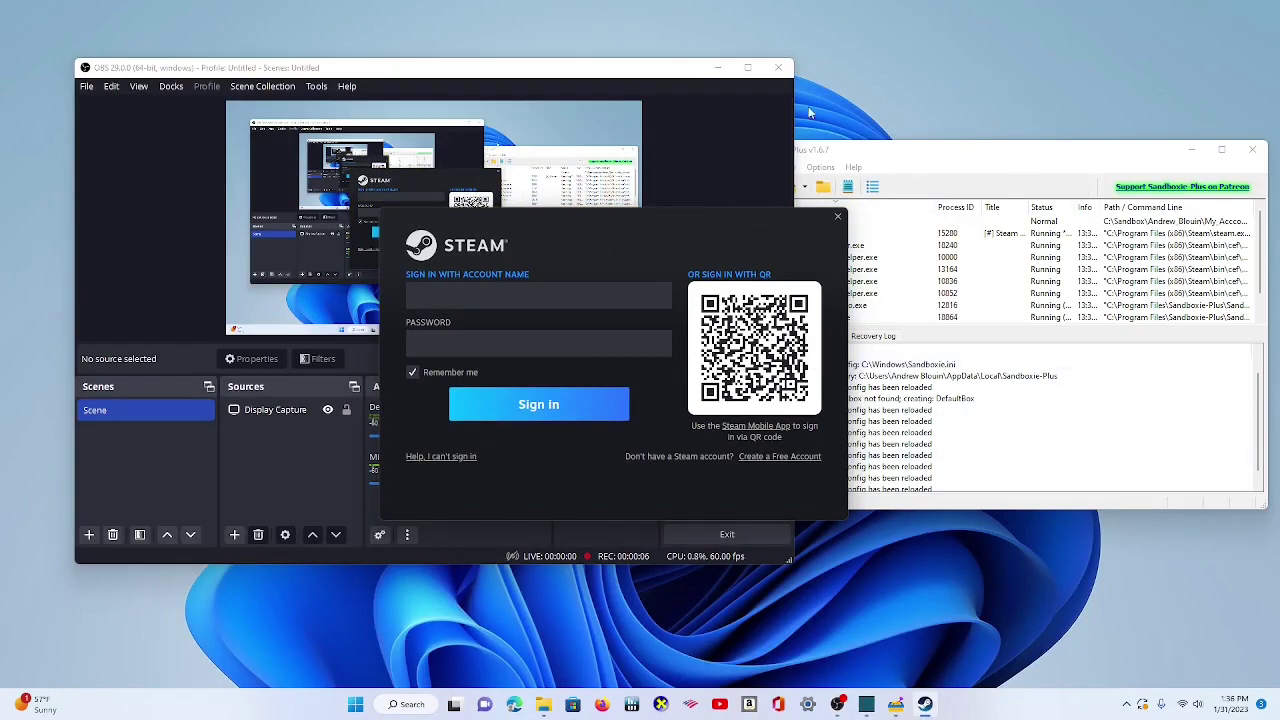
- Close Steam's sign-in window, relaunch steam.exe in My Account, then close the sign-in window again
click(838, 219)
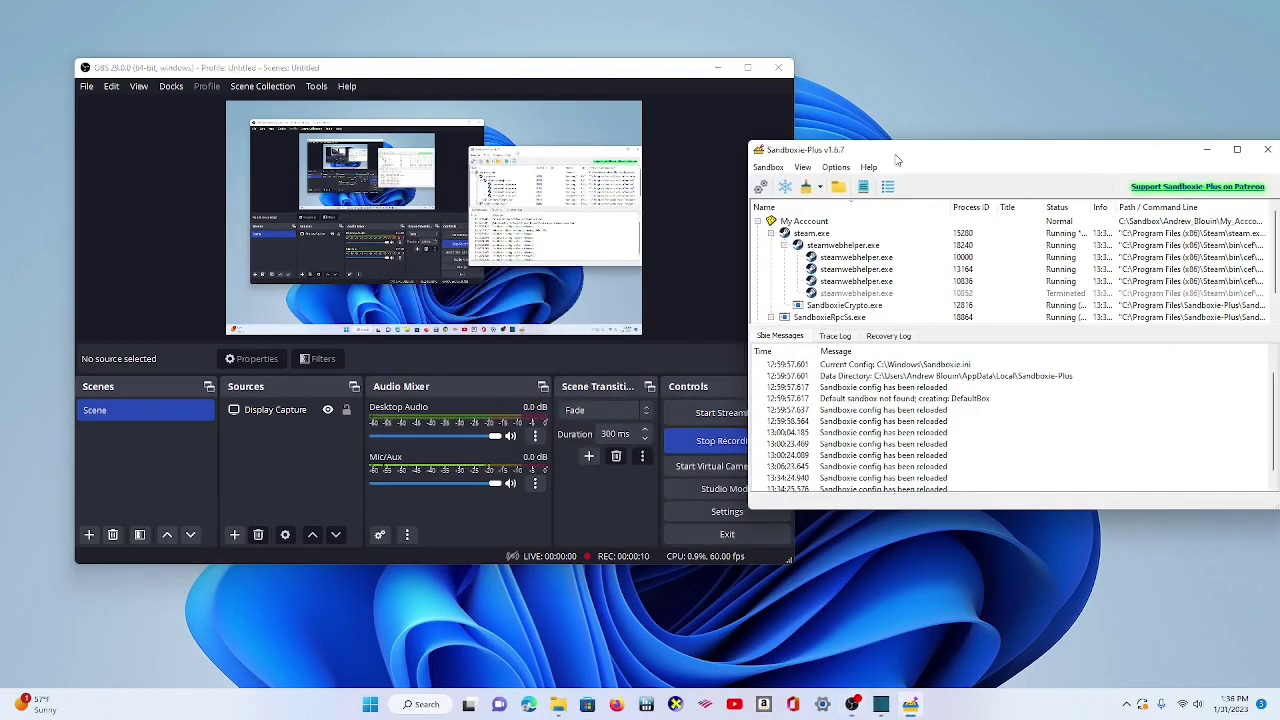
right_click(800, 222)
mouse_move(930, 231)
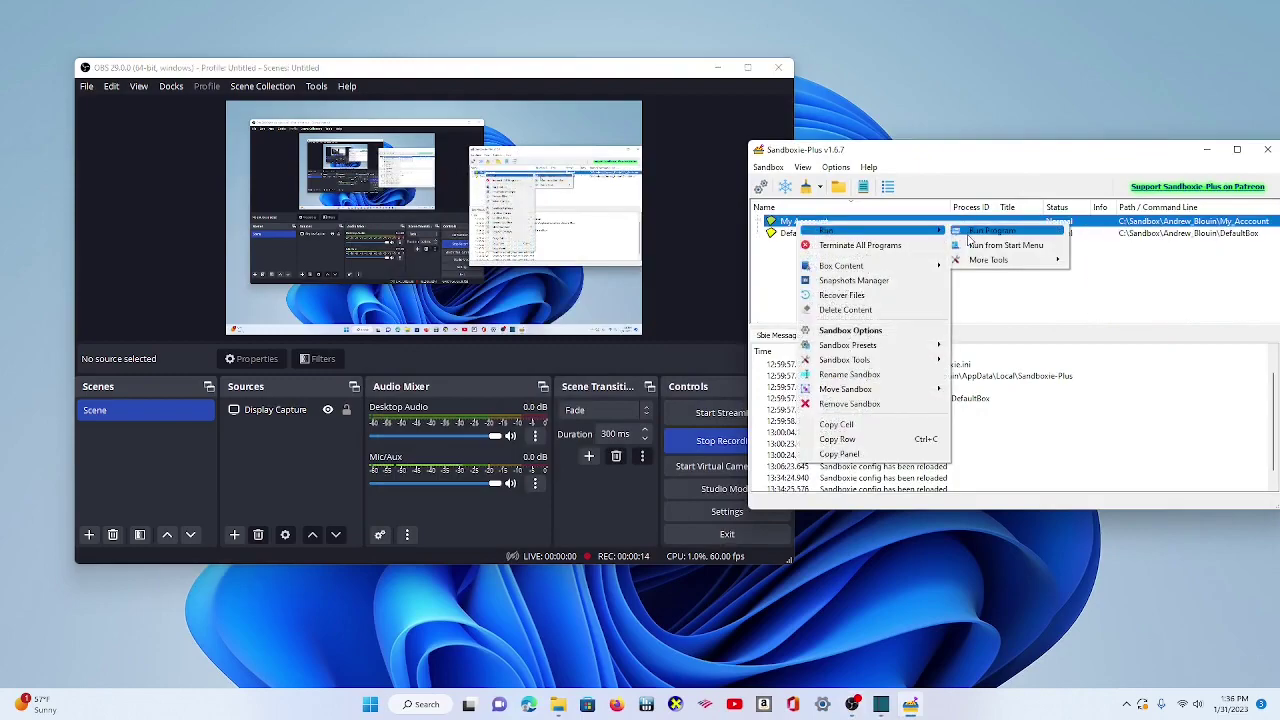
click(972, 232)
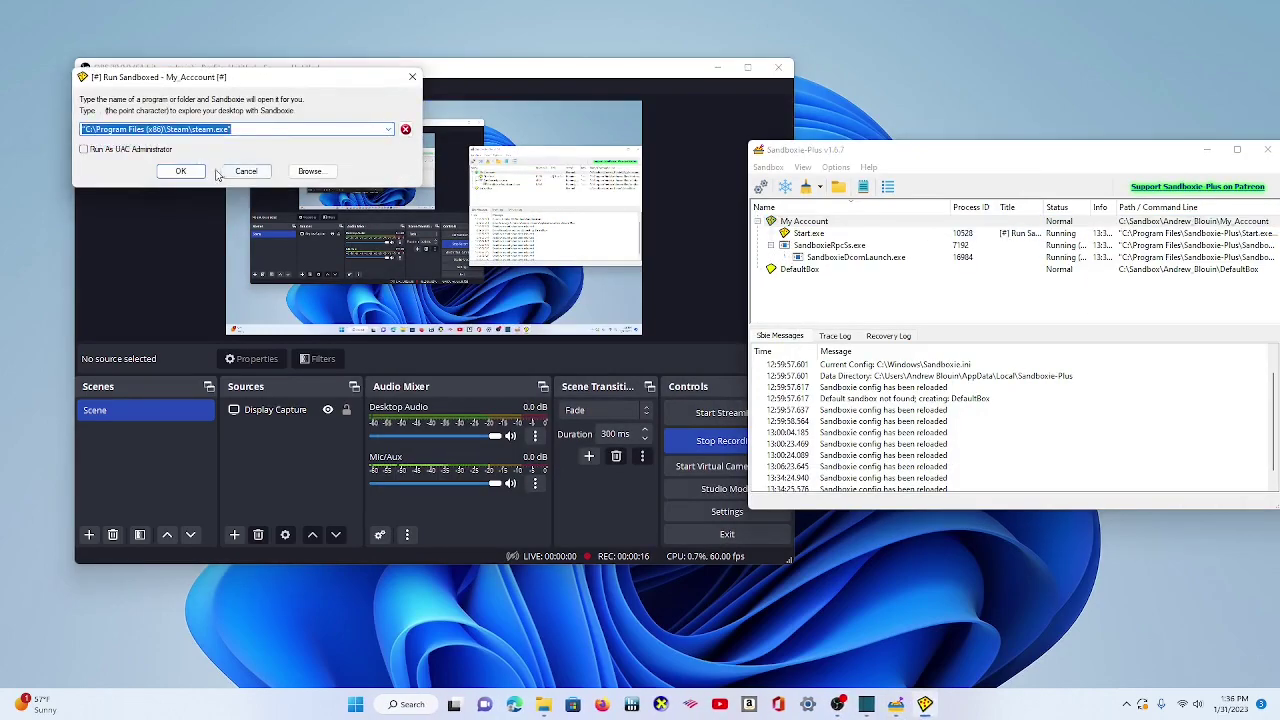
click(180, 171)
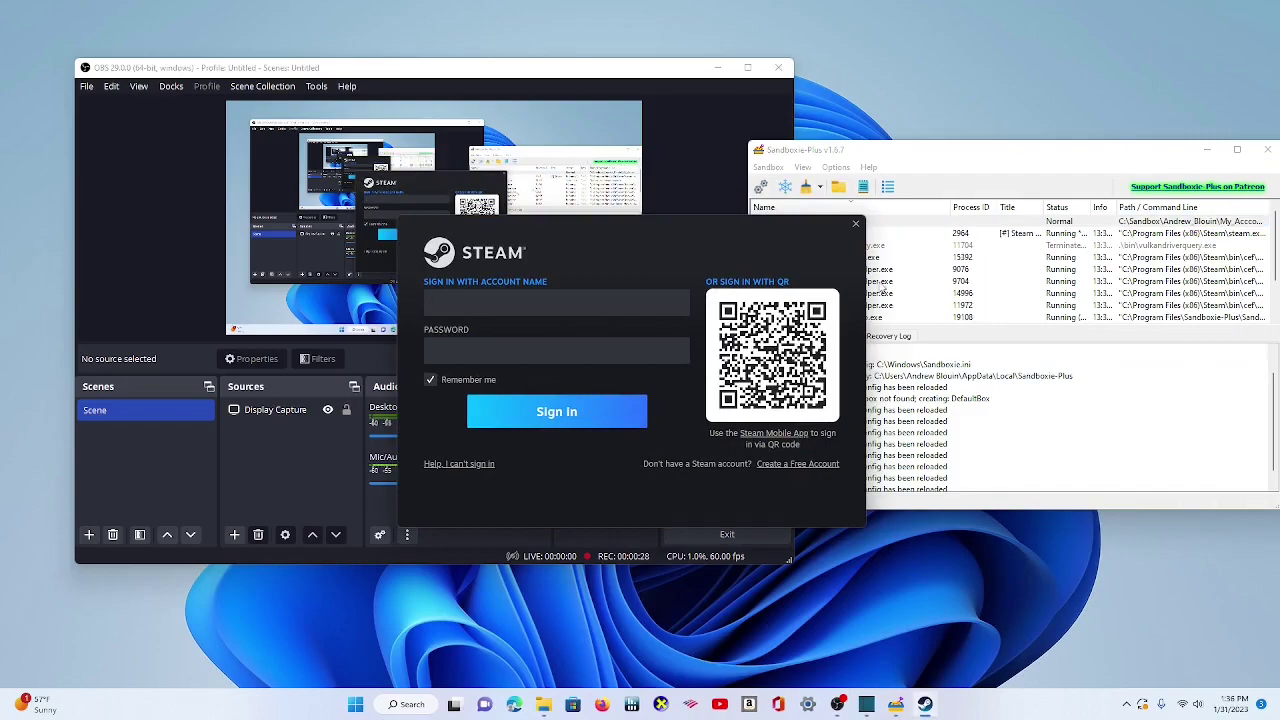
click(856, 228)
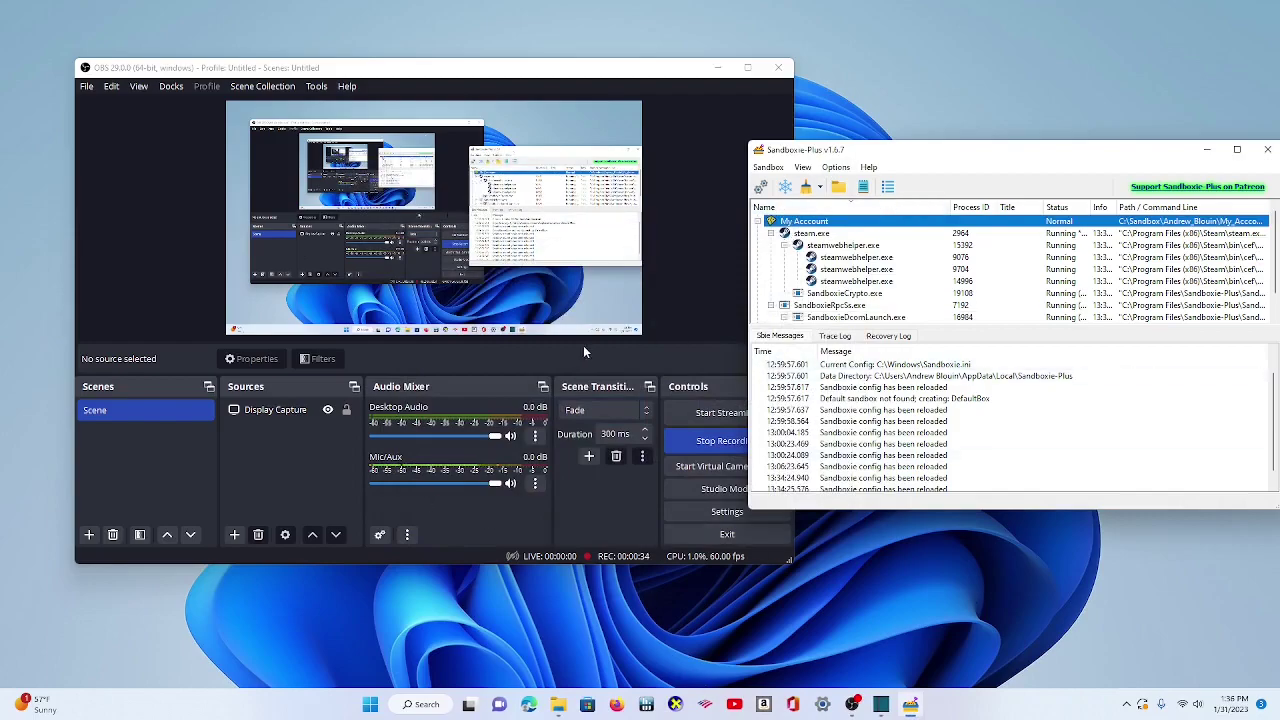
- Paste the steam.exe path into Run Program for My Account and launch it
right_click(797, 228)
mouse_move(830, 231)
click(985, 233)
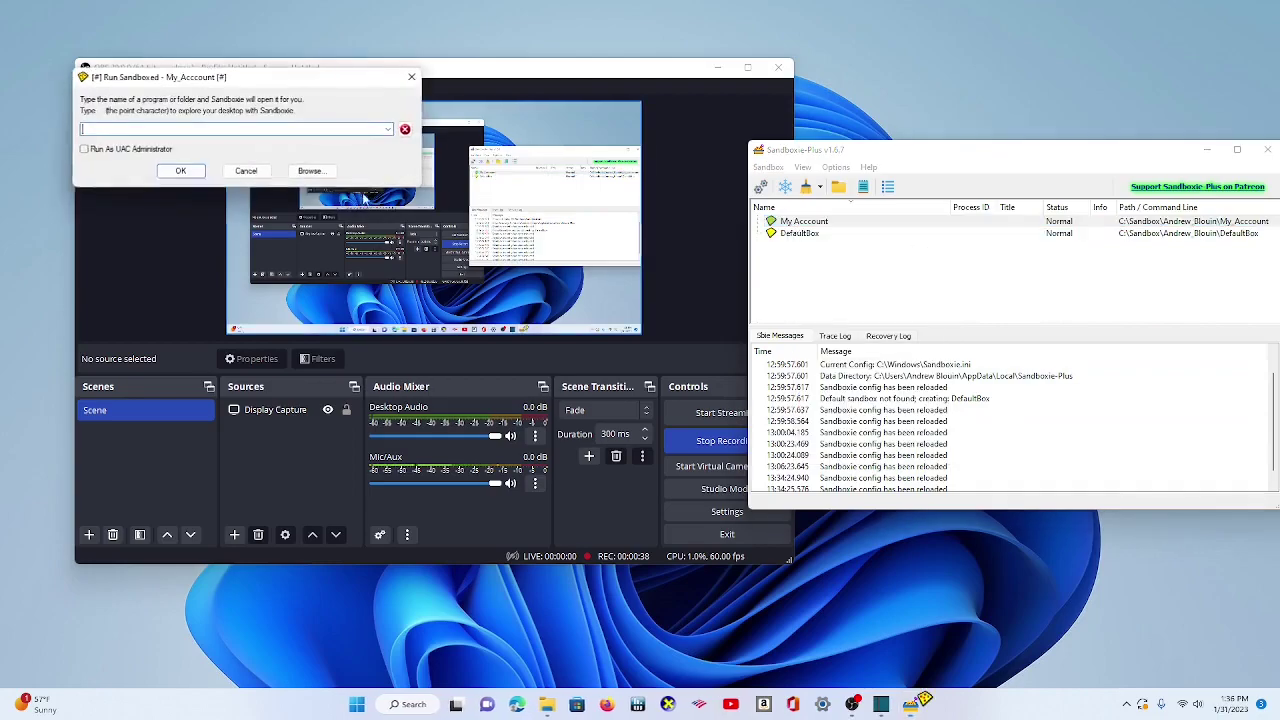
text(C:\Program Files (x86)\Steam\steam.exe)
click(387, 129)
click(230, 144)
click(181, 170)
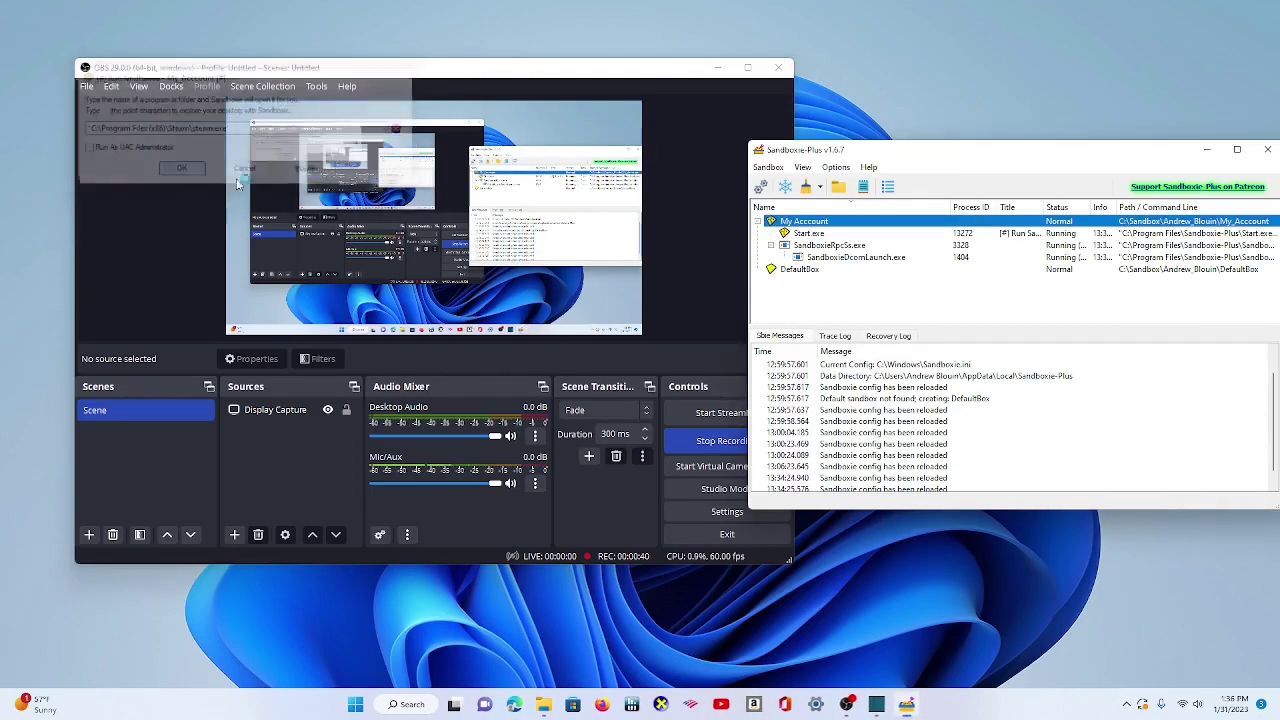